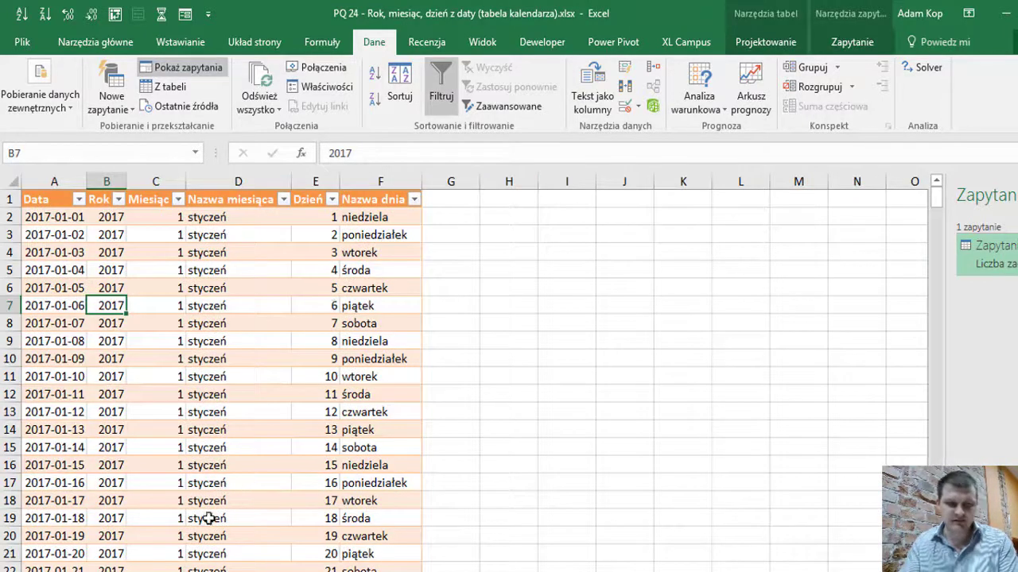
Switch from the calendar table sheet to an empty worksheet tab
left_click(186, 569)
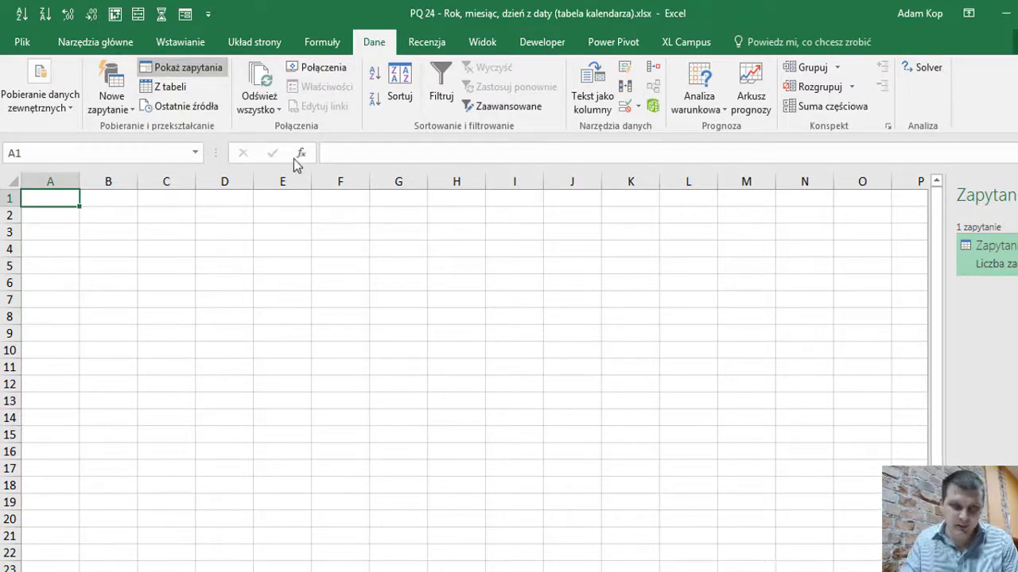
Create the blank query Zapytanie2 via Nowe zapytanie > Z innych źródeł > Puste zapytanie
left_click(123, 111)
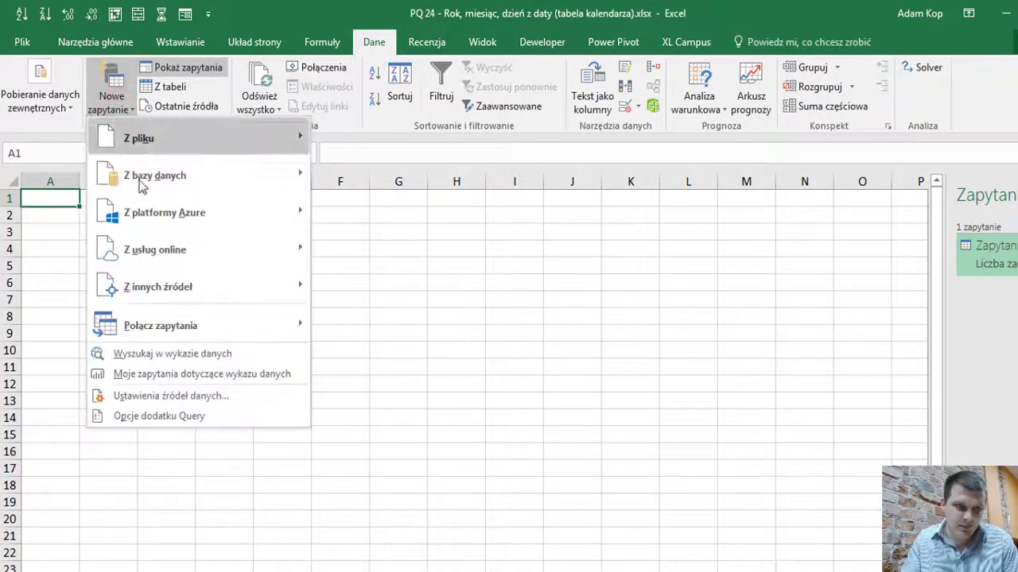
mouse_move(200, 329)
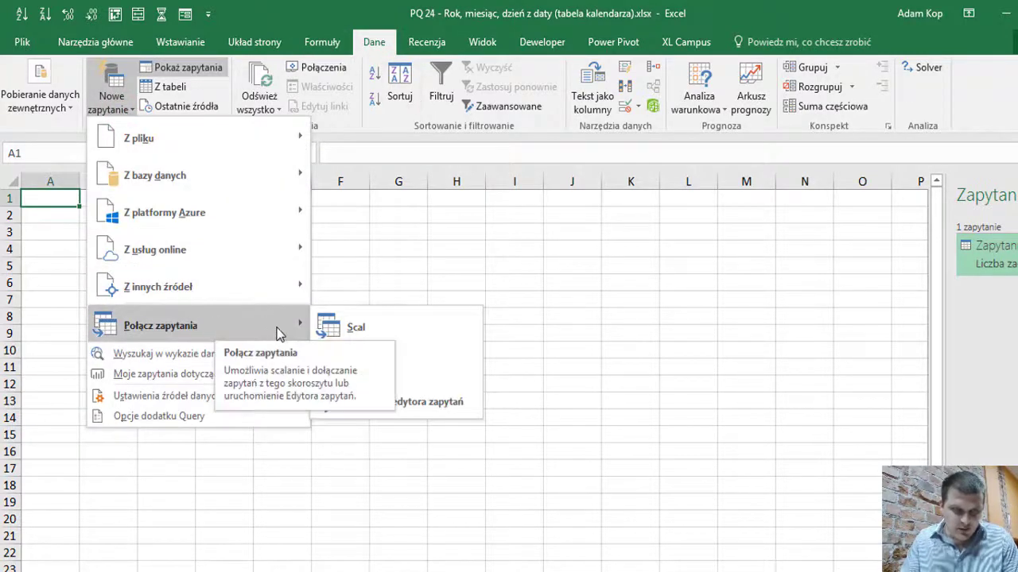
mouse_move(255, 288)
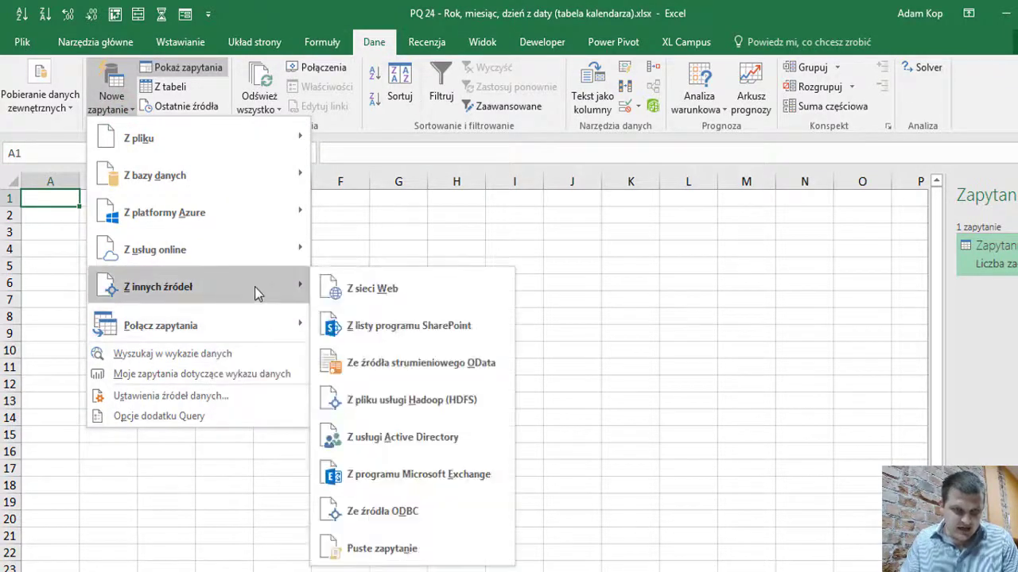
left_click(374, 549)
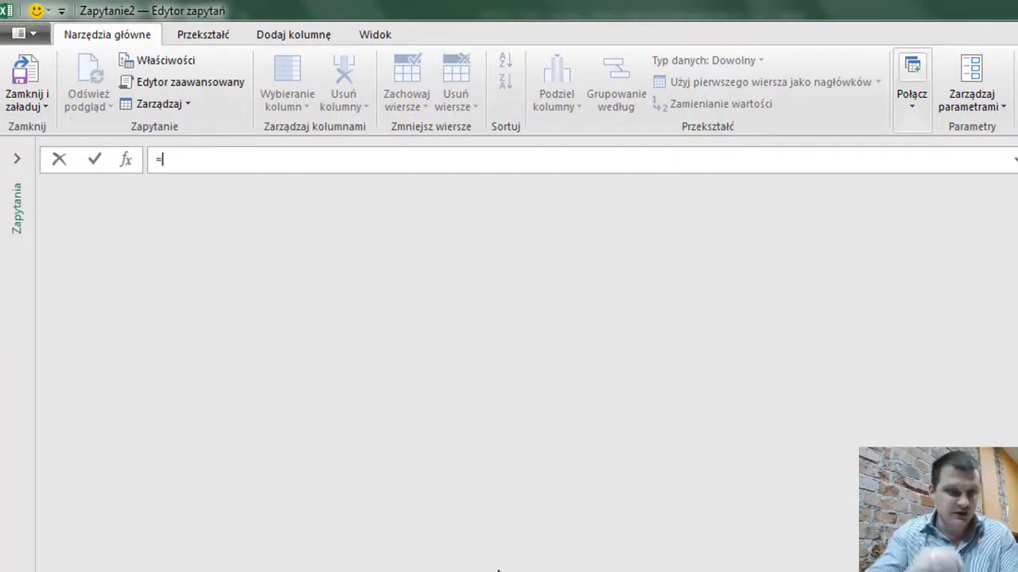
Enter = List.Dates as Zapytanie2's formula to show its parameter form
type("List")
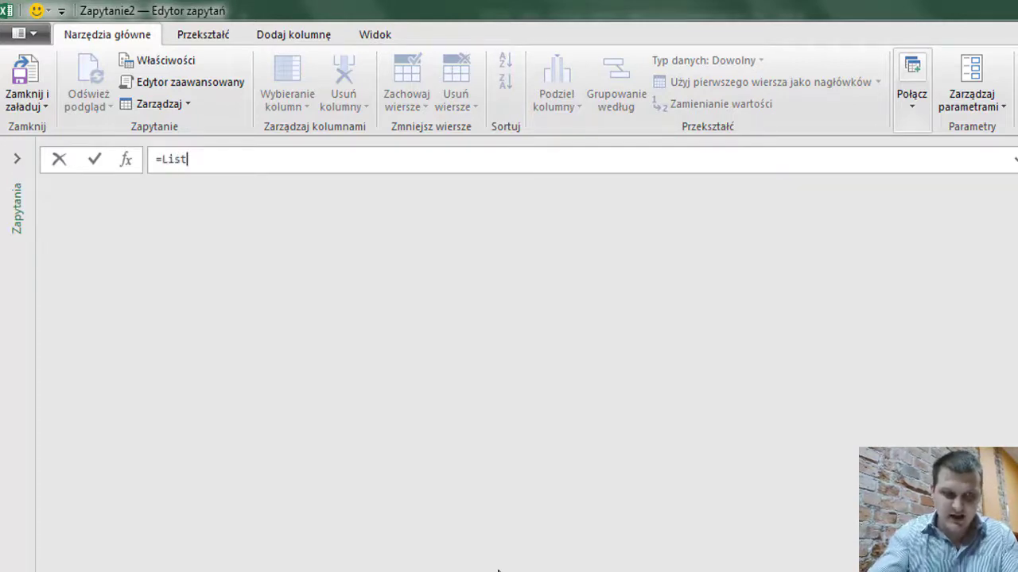
type(".Dates")
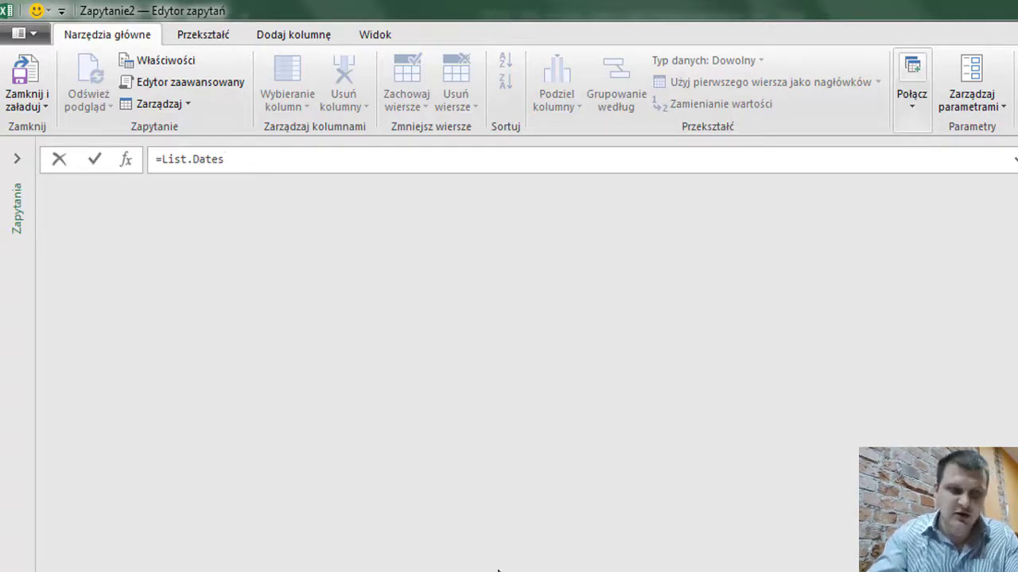
key("Return")
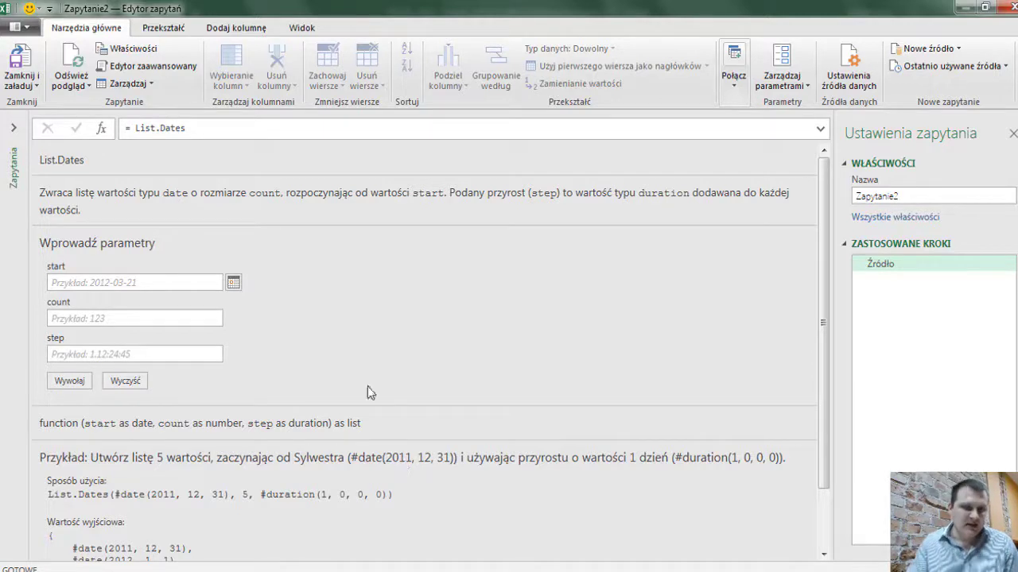
Review the List.Dates help page with its start, count and step fields
scroll(367, 325, "down", 2)
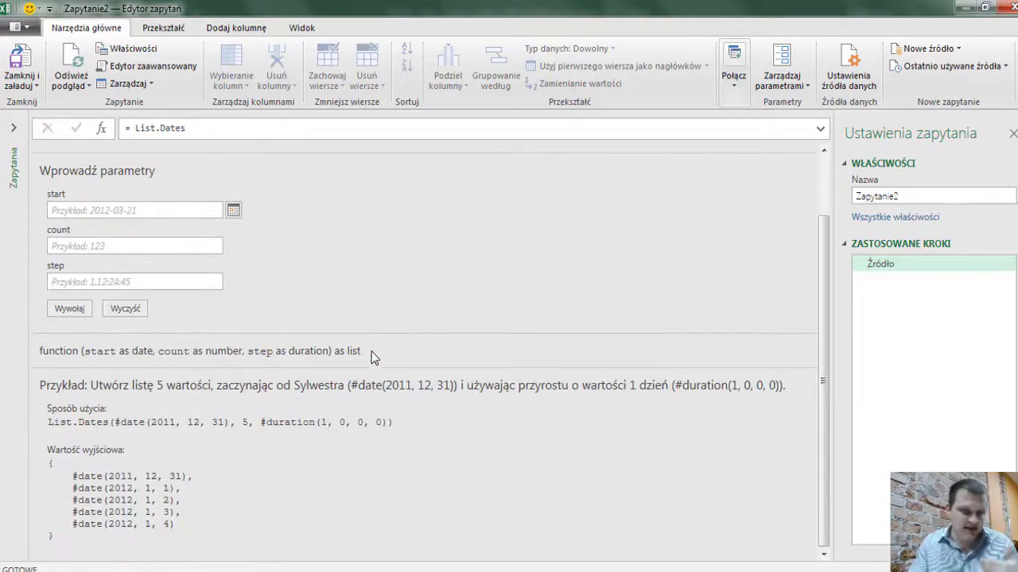
scroll(366, 443, "up", 2)
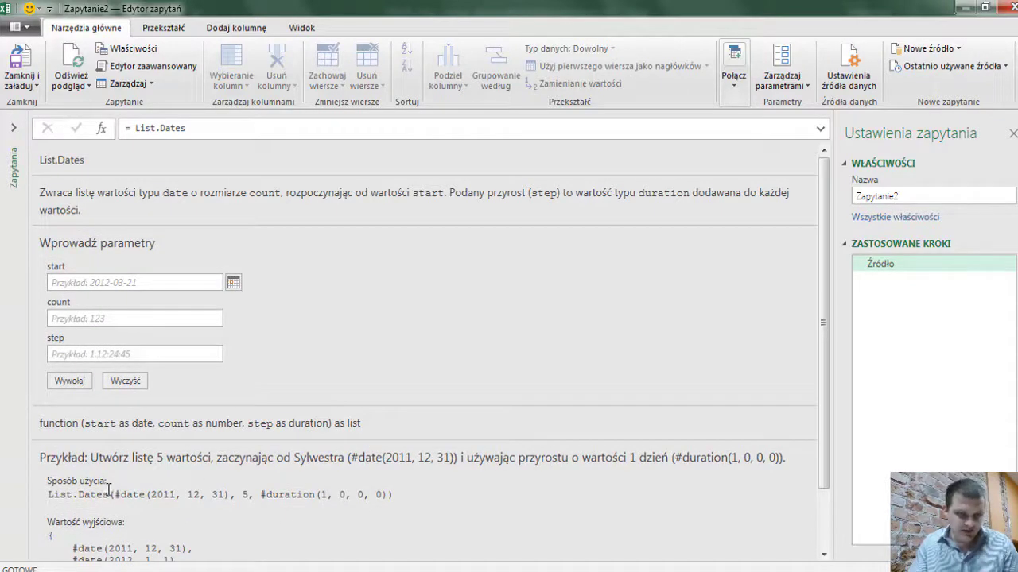
scroll(356, 500, "down", 2)
scroll(356, 464, "up", 2)
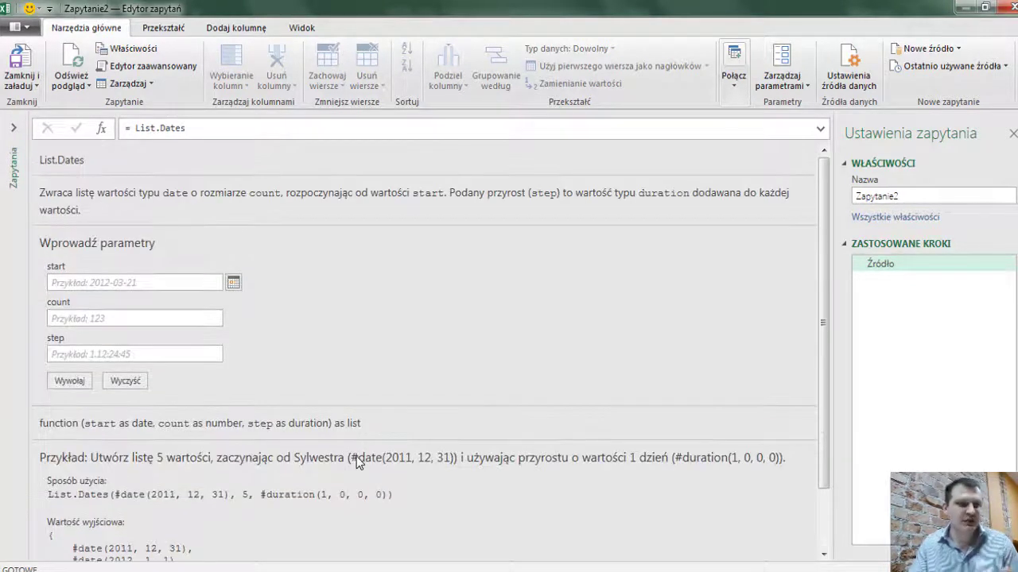
left_click(126, 280)
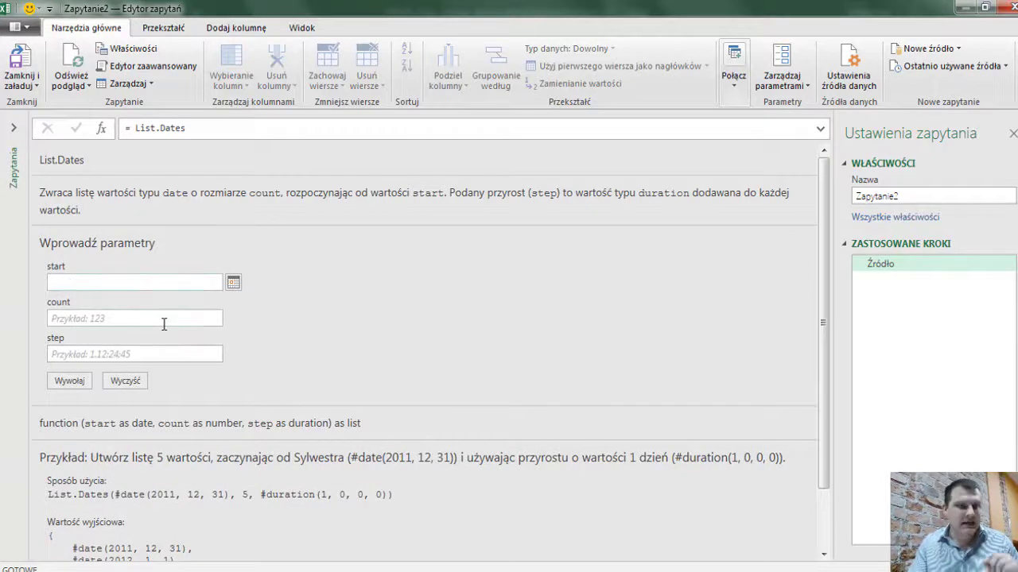
Expand the Zapytania pane to list Zapytanie1 and Zapytanie2
left_click(13, 127)
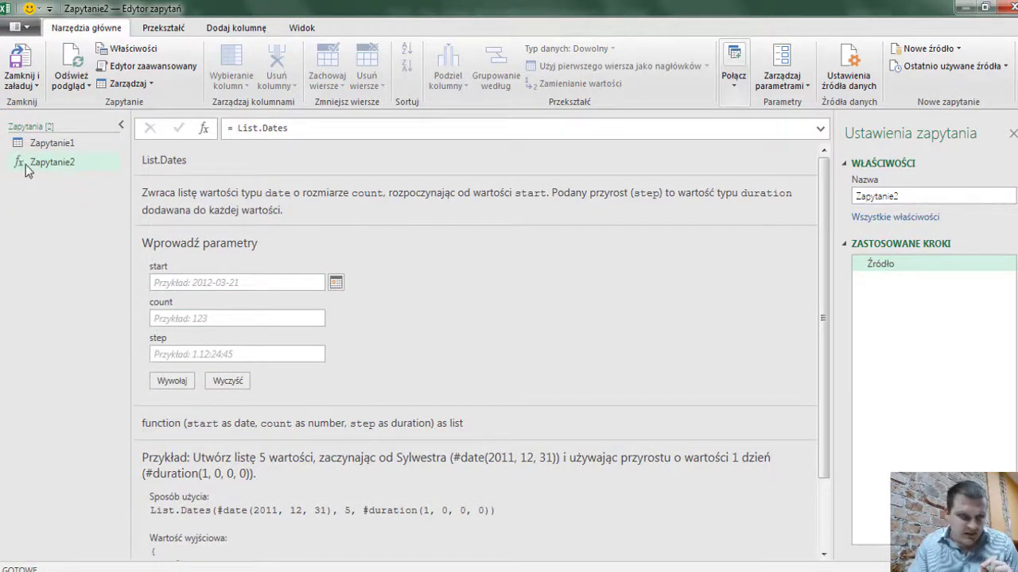
key("ctrl+1")
key("g")
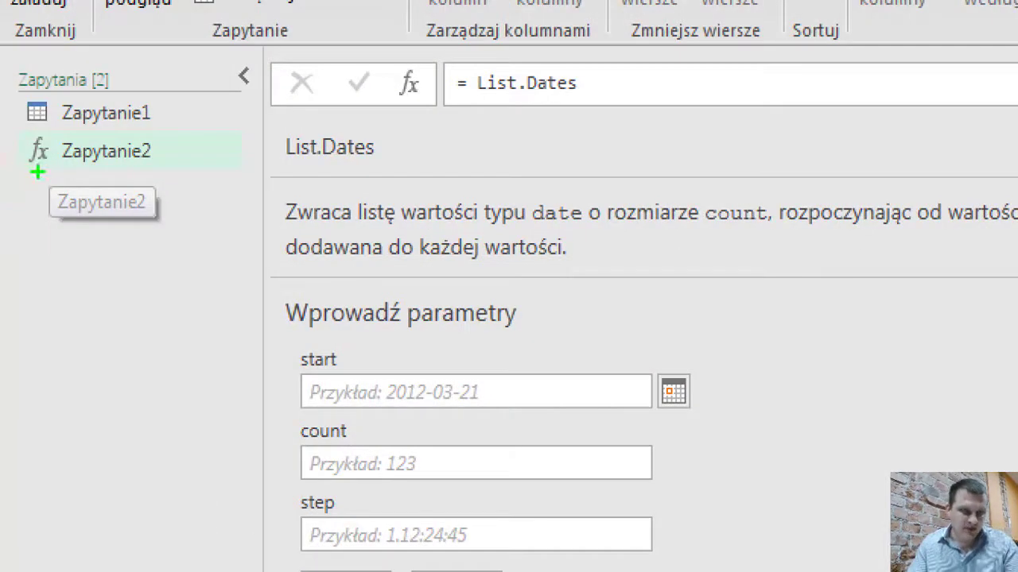
left_click_drag(13, 169, 80, 169)
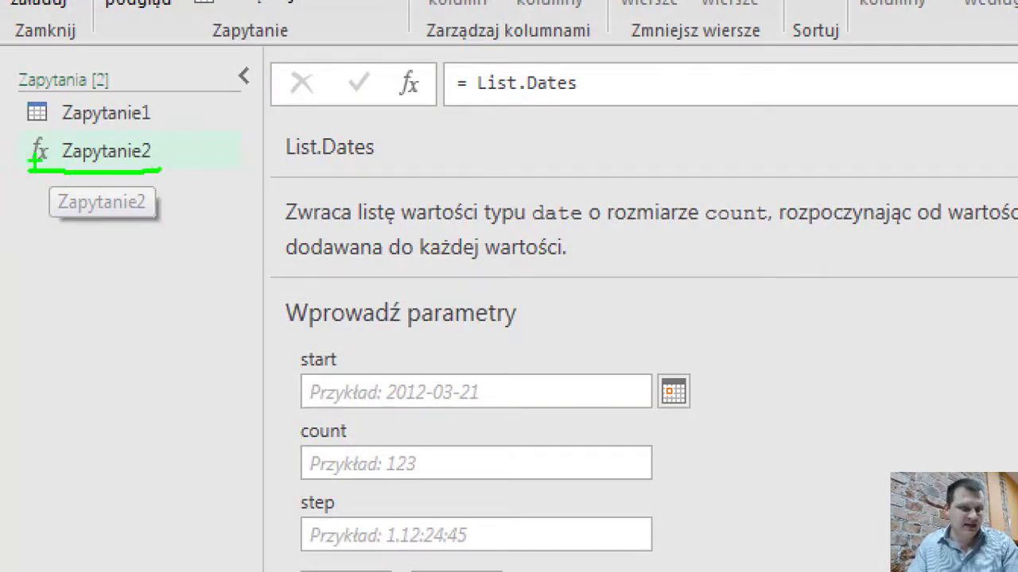
left_click_drag(12, 163, 14, 135)
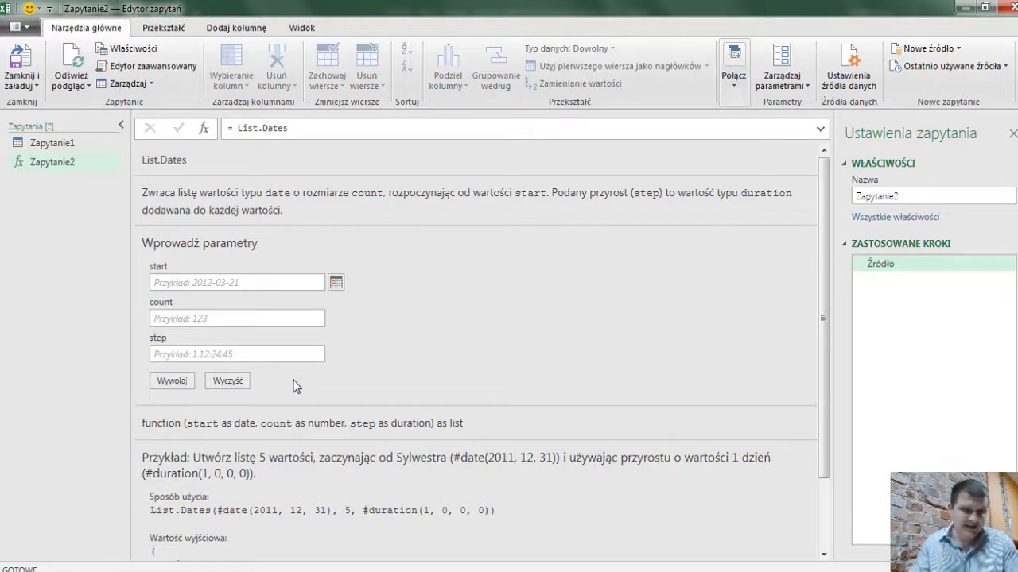
Invoke List.Dates with start 2017-01-01, count 365 and step 1, creating Wywołano funkcję
left_click(241, 283)
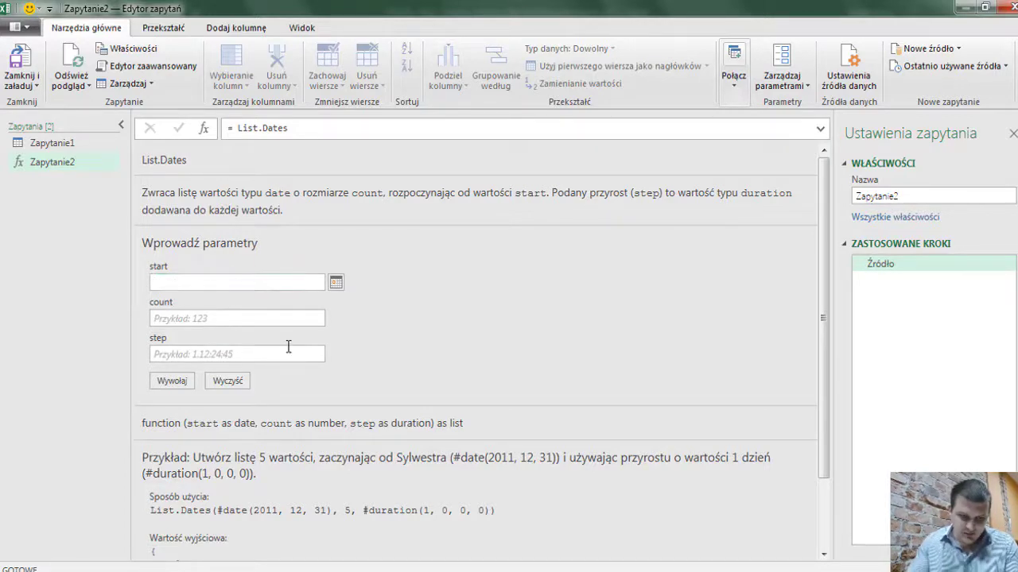
type("2017-01-")
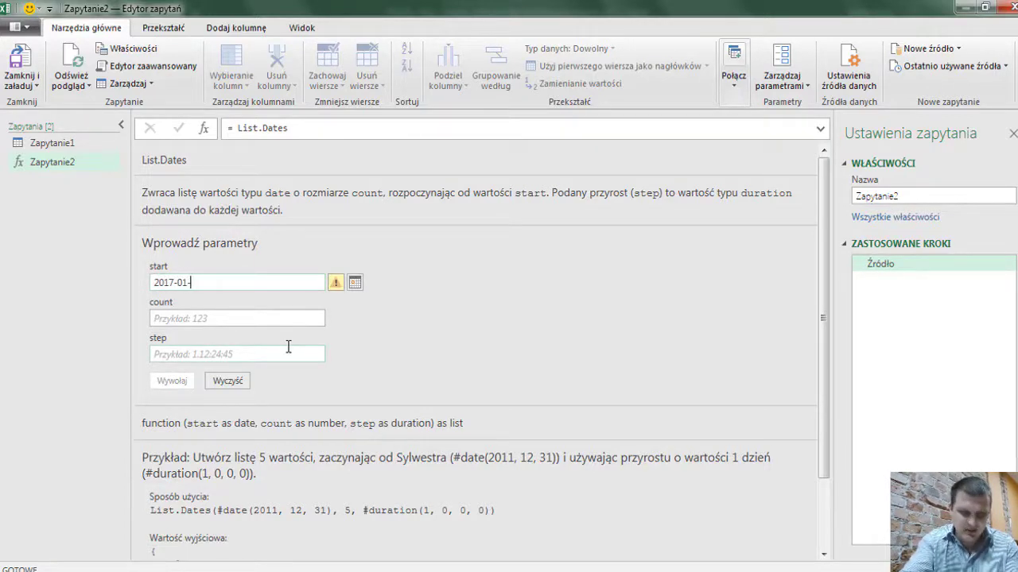
type("01")
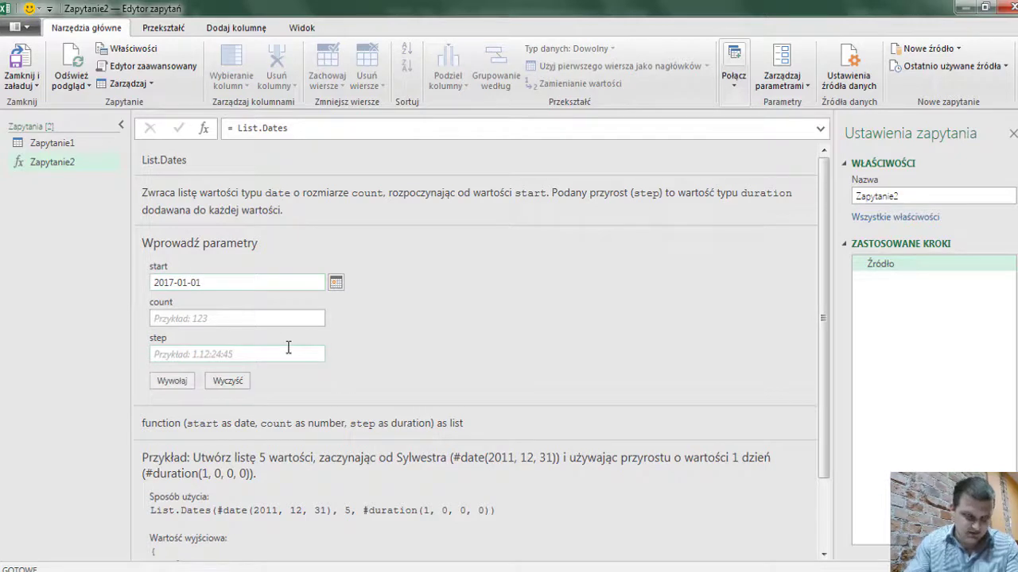
left_click(208, 316)
type("65")
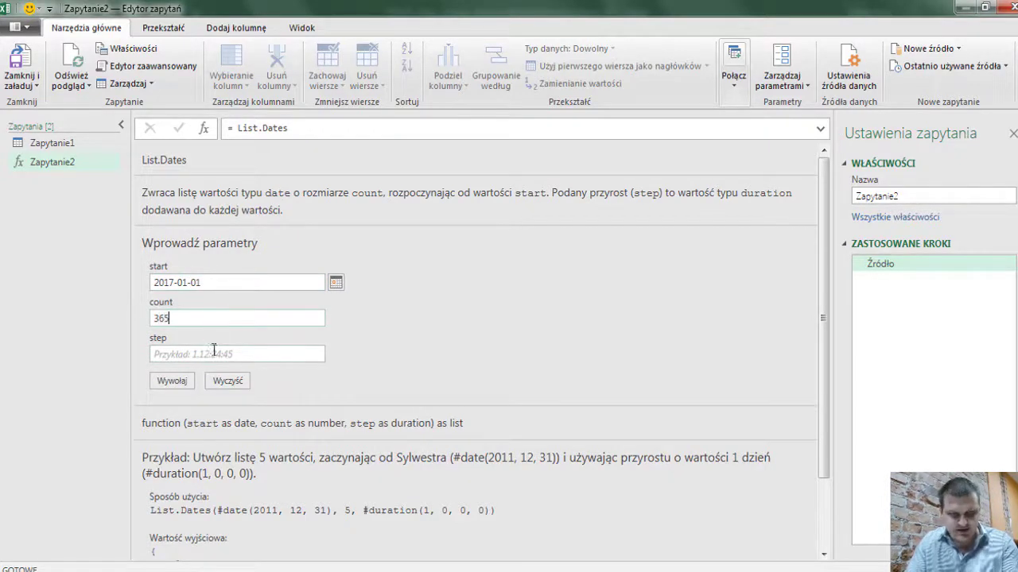
left_click(211, 351)
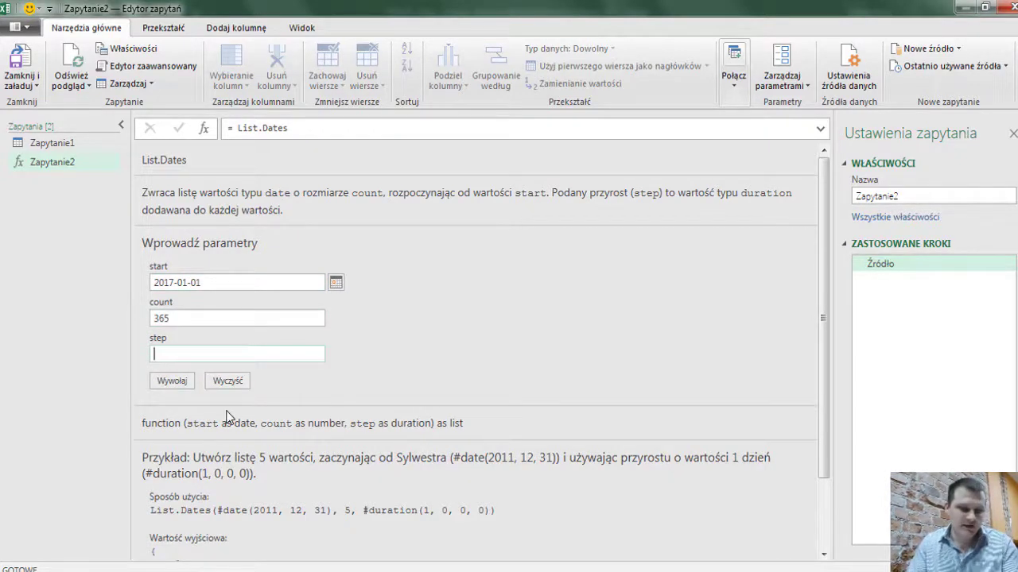
type("1")
left_click(249, 321)
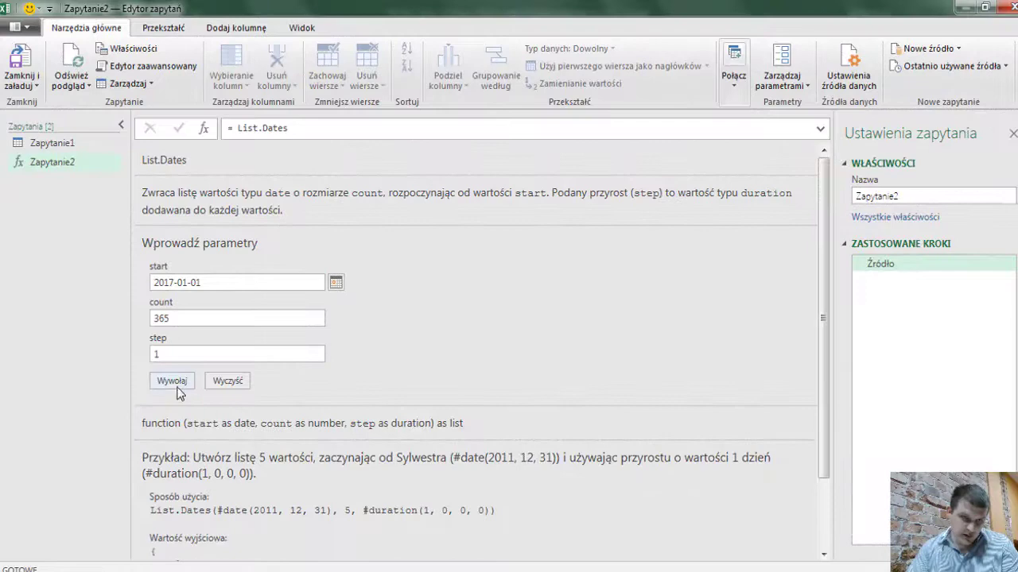
left_click(177, 389)
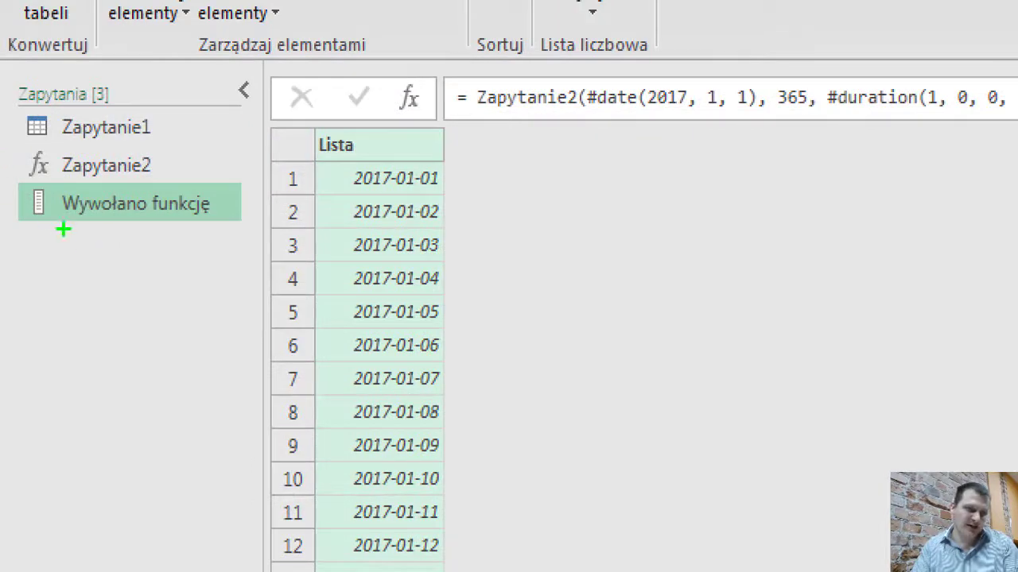
Select and delete the arguments in the Wywołano funkcję invocation formula
left_click(37, 221)
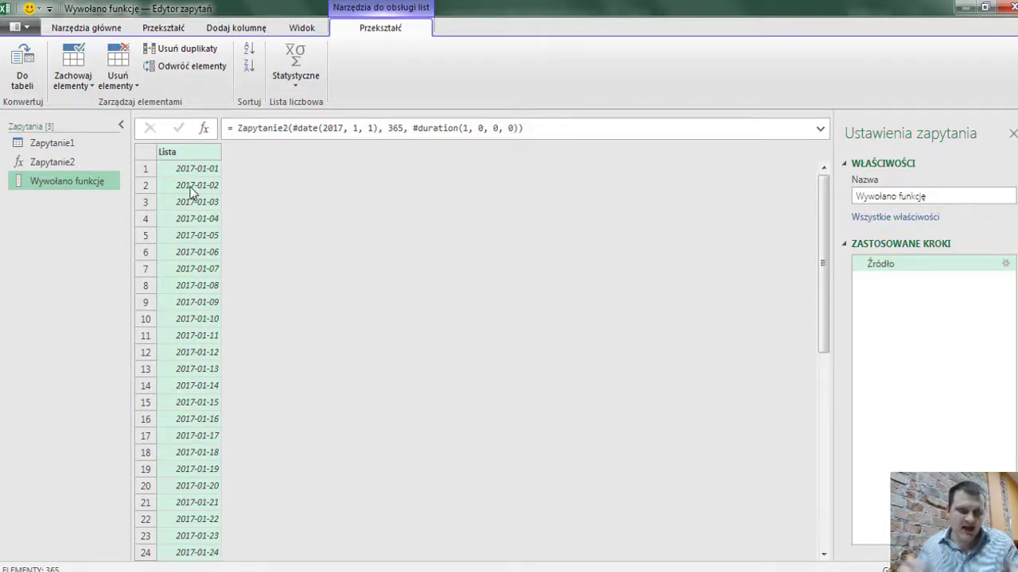
double_click(307, 129)
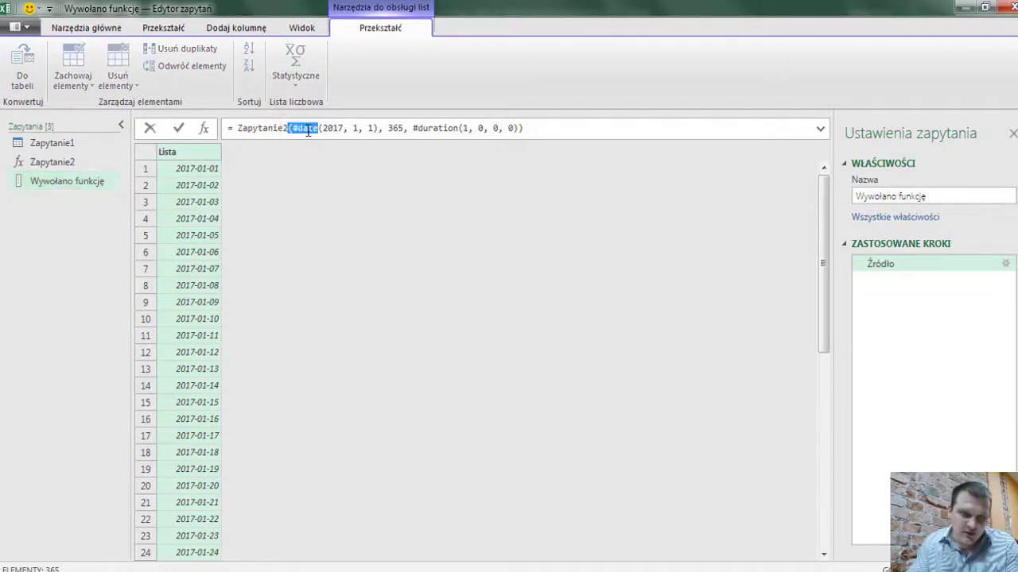
left_click(293, 128)
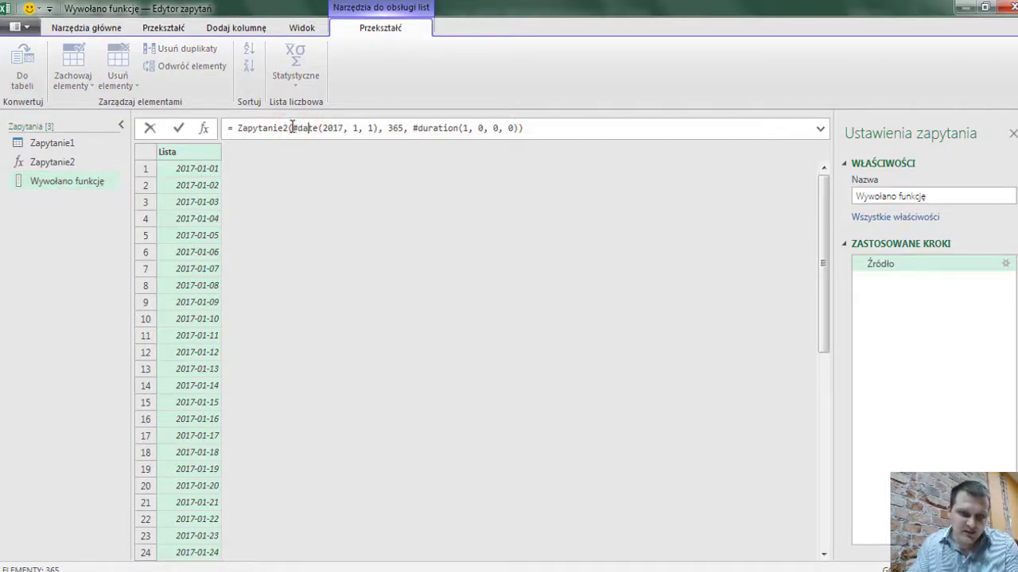
left_click_drag(289, 128, 550, 141)
key("ctrl+c")
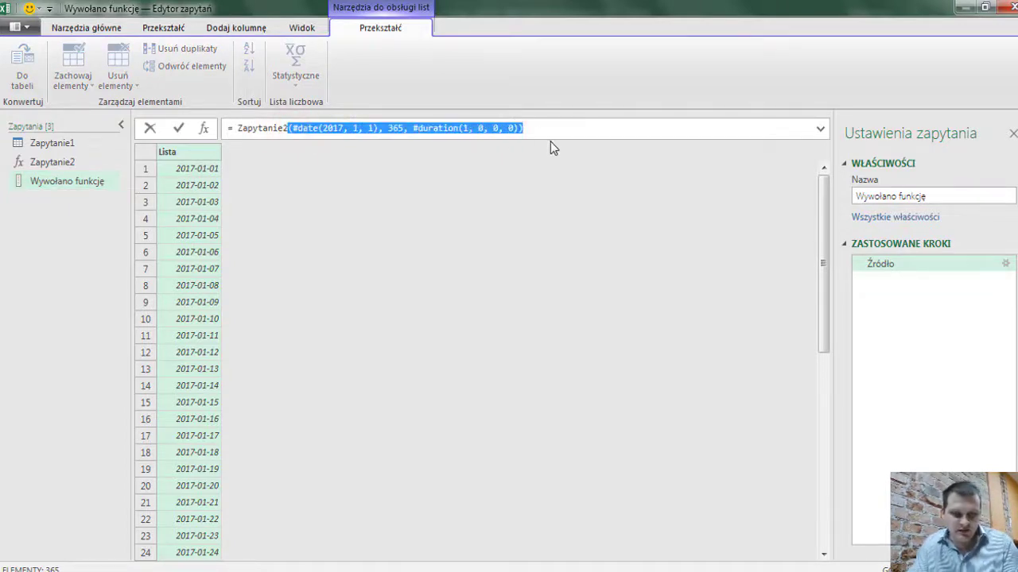
key("Delete")
Restore the #date(2017,1,1), 365, #duration(1,0,0,0) arguments, commit, and return to Zapytanie2
left_click(61, 167)
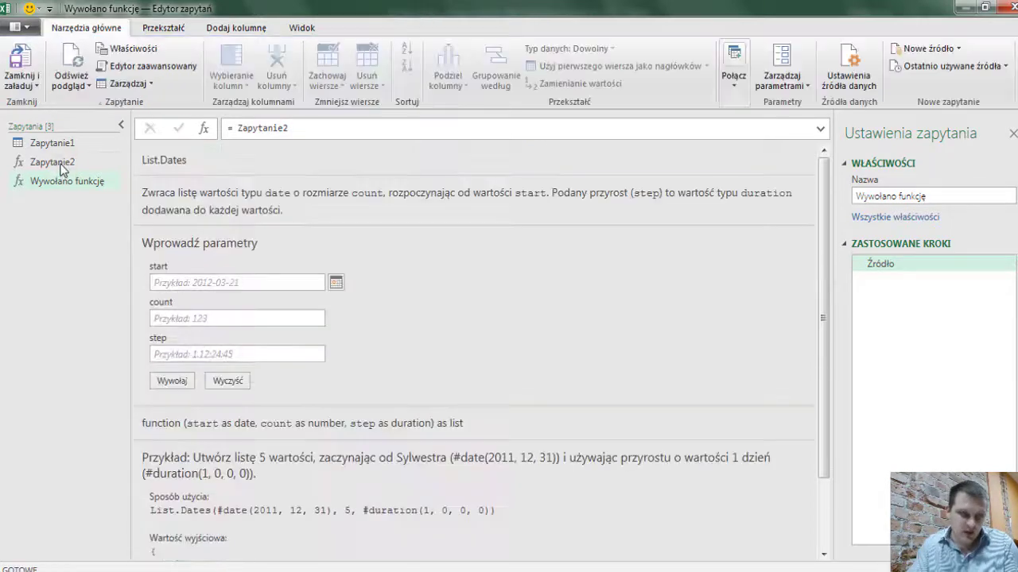
left_click(294, 130)
key("ctrl+v")
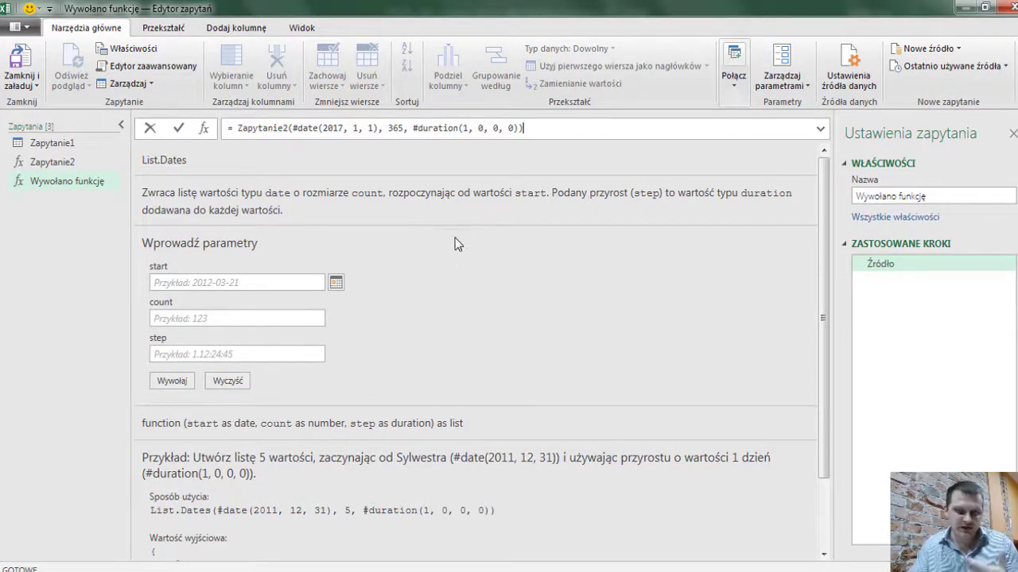
key("Return")
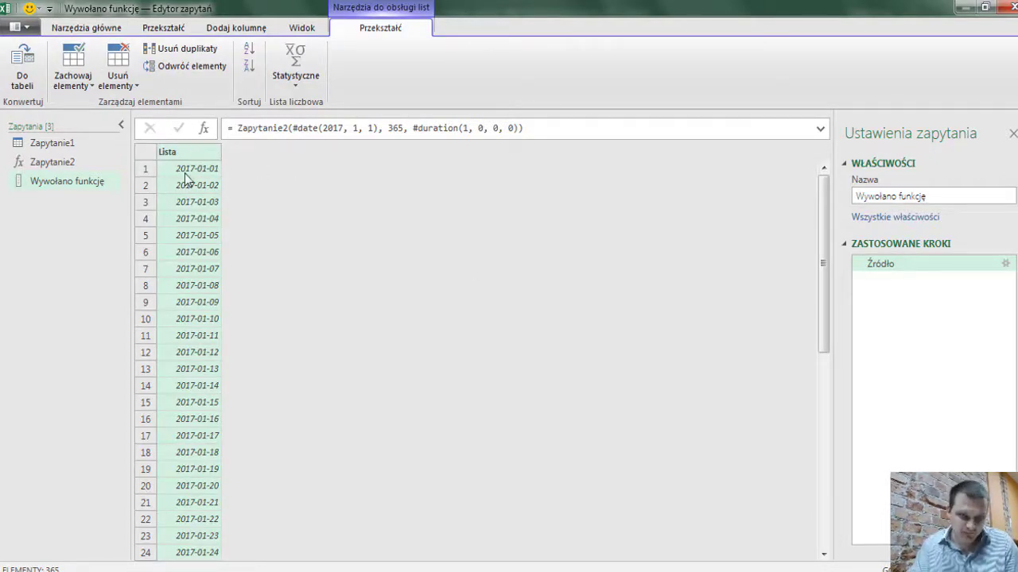
left_click(67, 161)
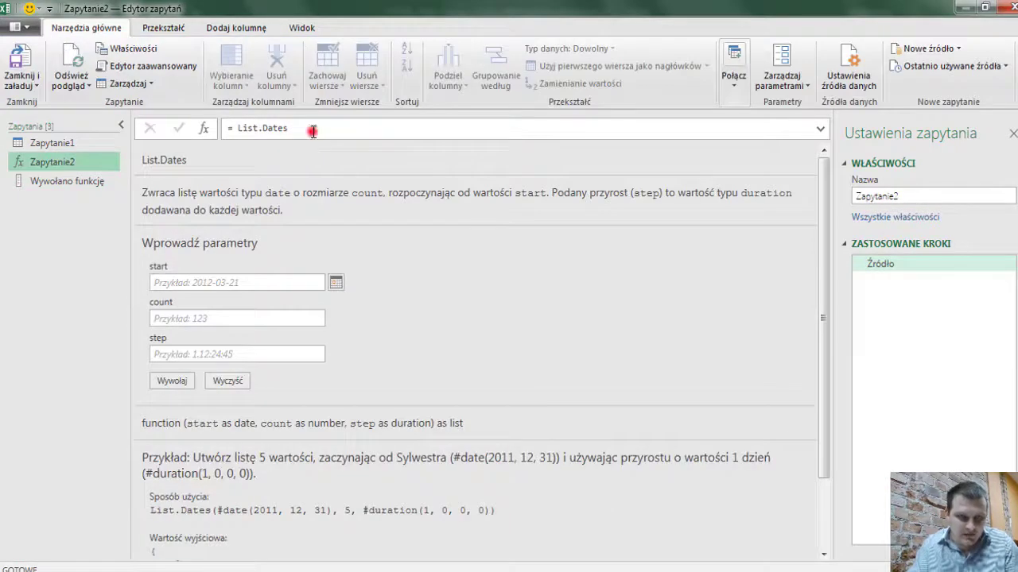
Paste the date arguments into Zapytanie2's List.Dates formula and commit it
left_click(312, 132)
key("ctrl+v")
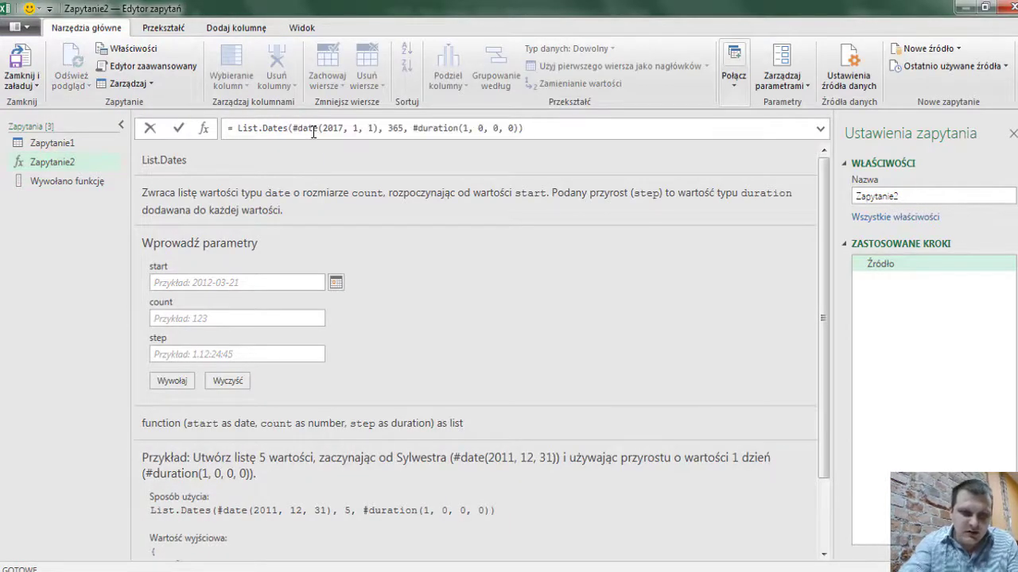
key("Return")
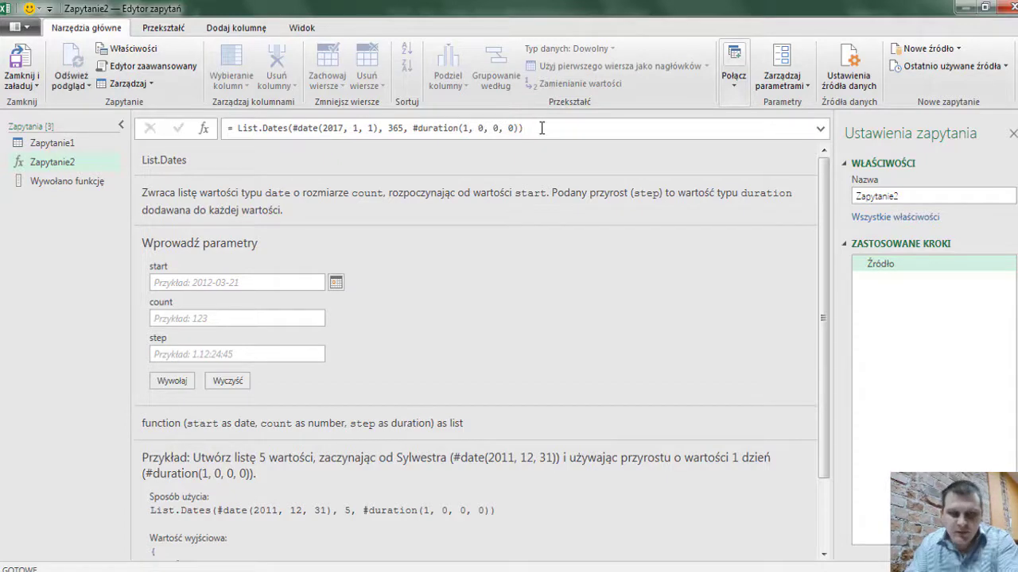
left_click(65, 161)
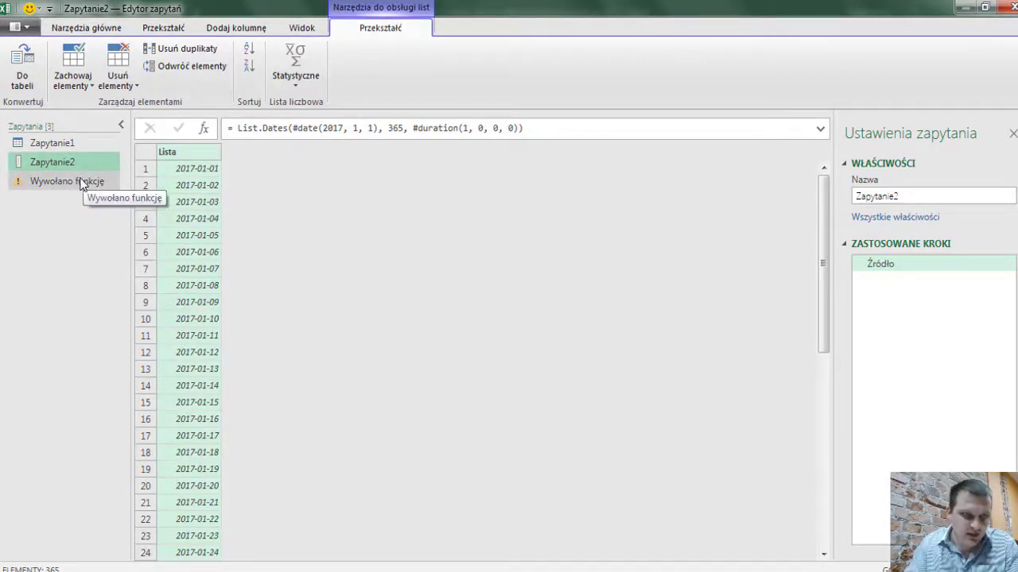
Delete the Wywołano funkcję query and go back to Zapytanie2
left_click(69, 183)
right_click(69, 189)
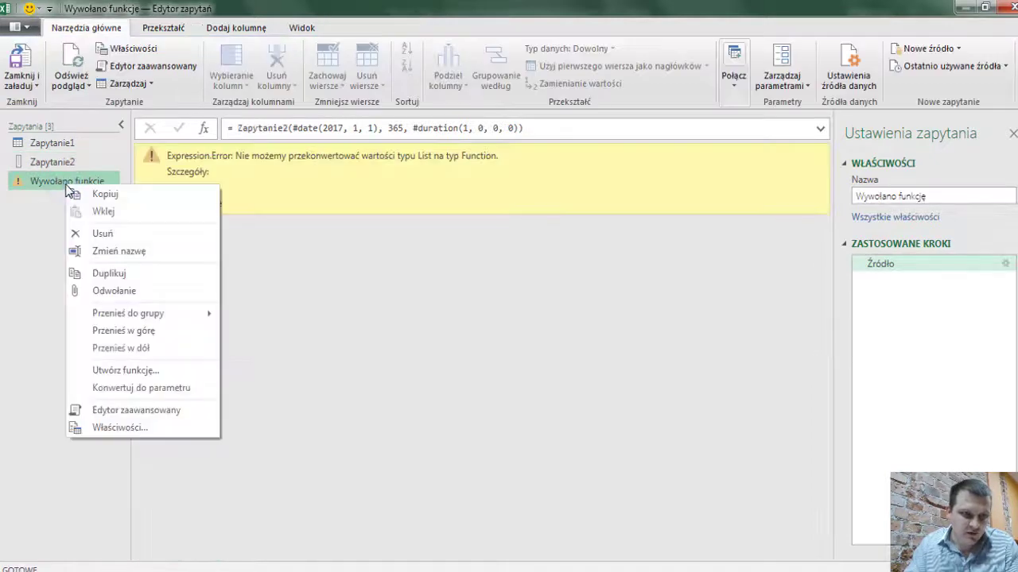
left_click(110, 230)
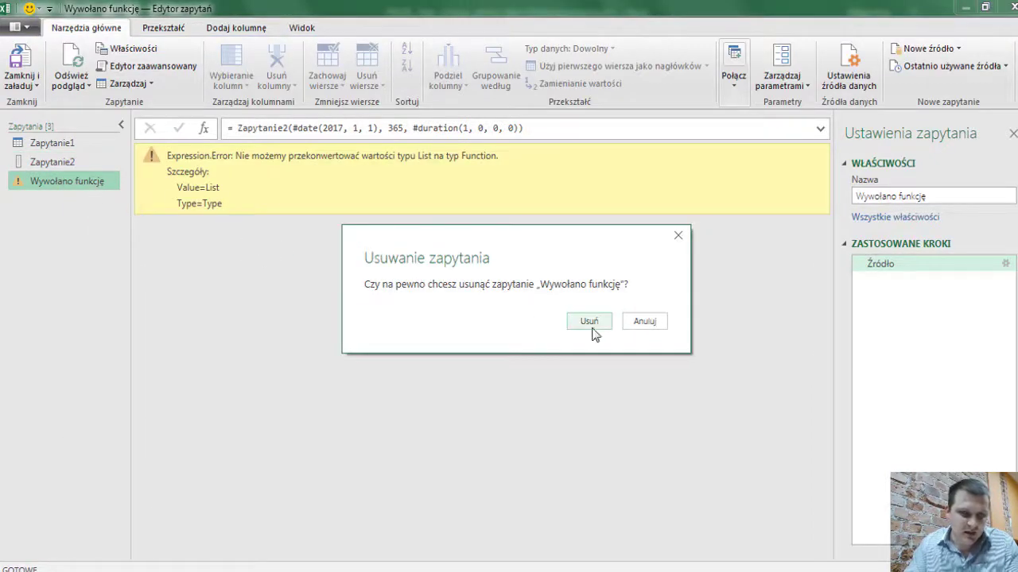
left_click(589, 321)
left_click(63, 165)
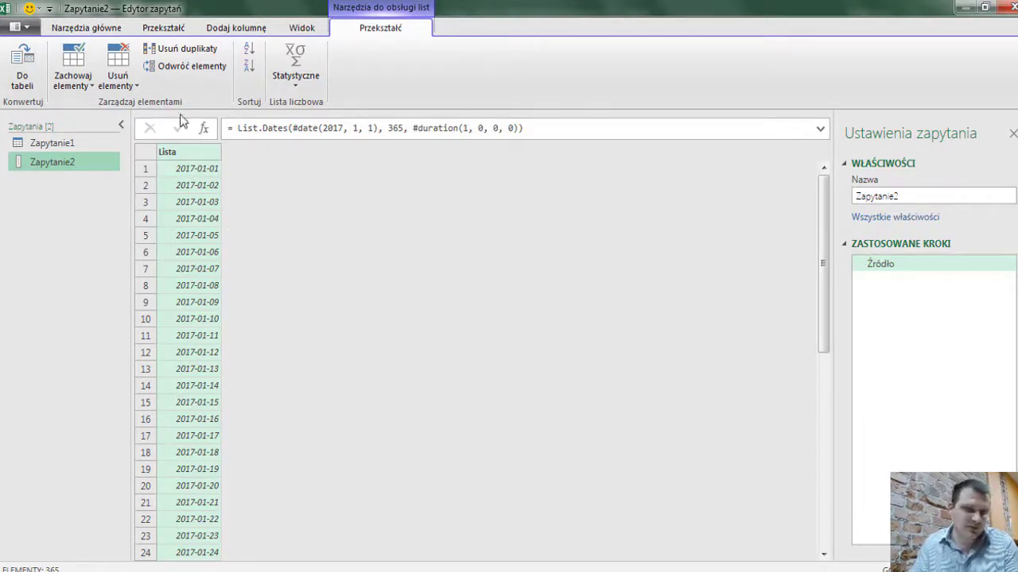
Convert the date list to a table with delimiter Brak and extra columns shown as errors
left_click(237, 31)
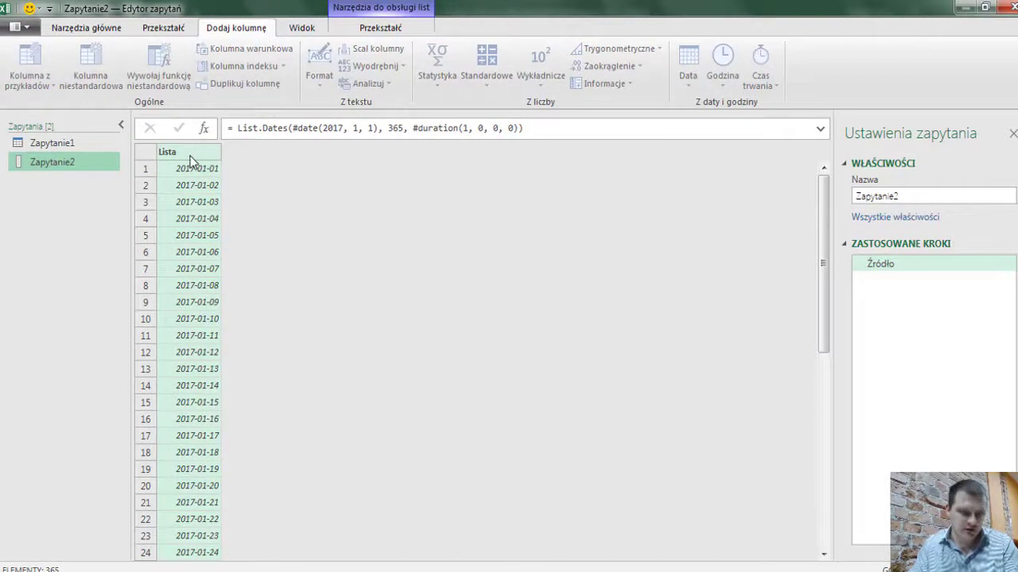
right_click(190, 159)
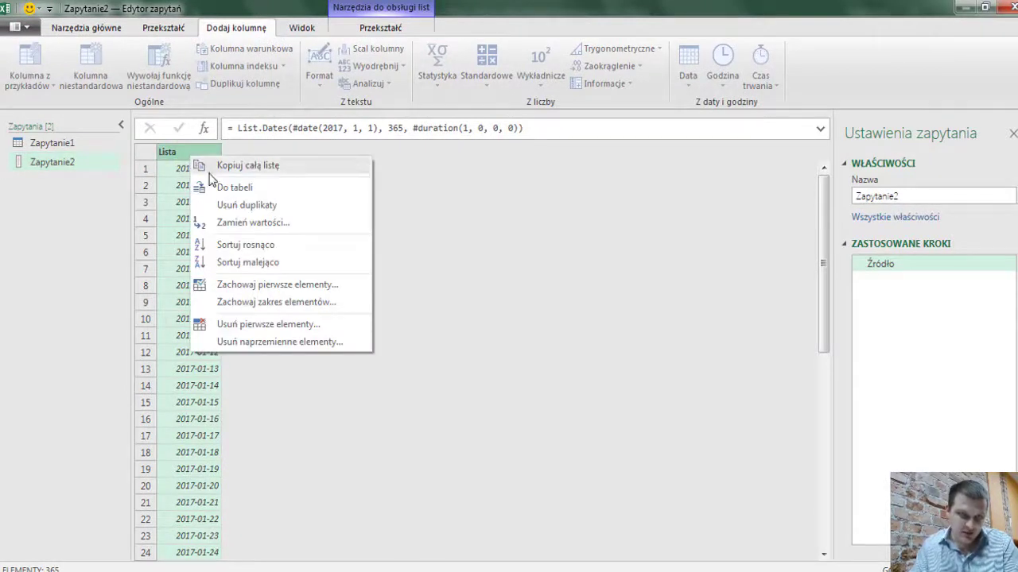
left_click(232, 191)
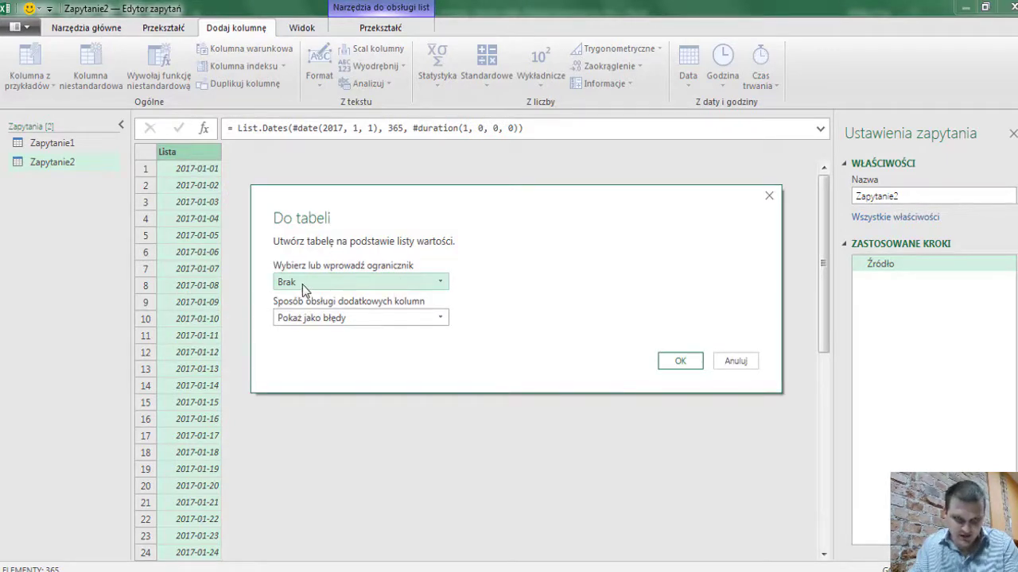
left_click(353, 288)
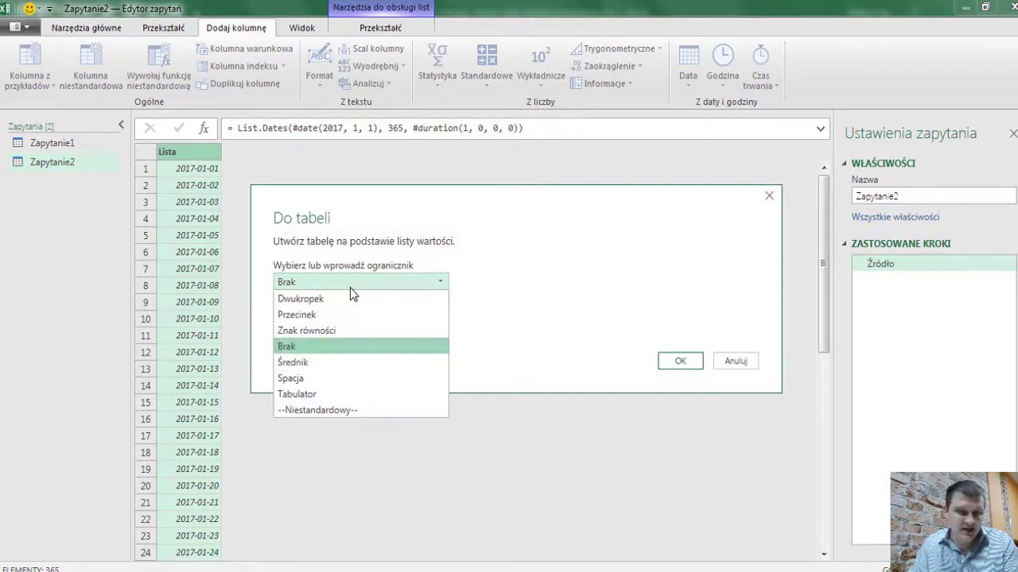
left_click(352, 284)
left_click(344, 319)
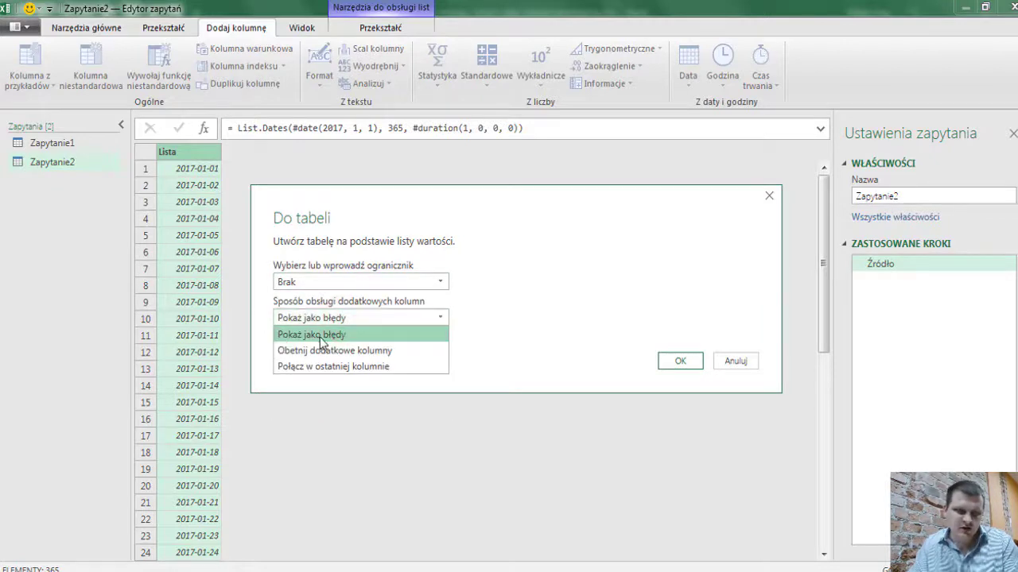
left_click(333, 335)
left_click(682, 361)
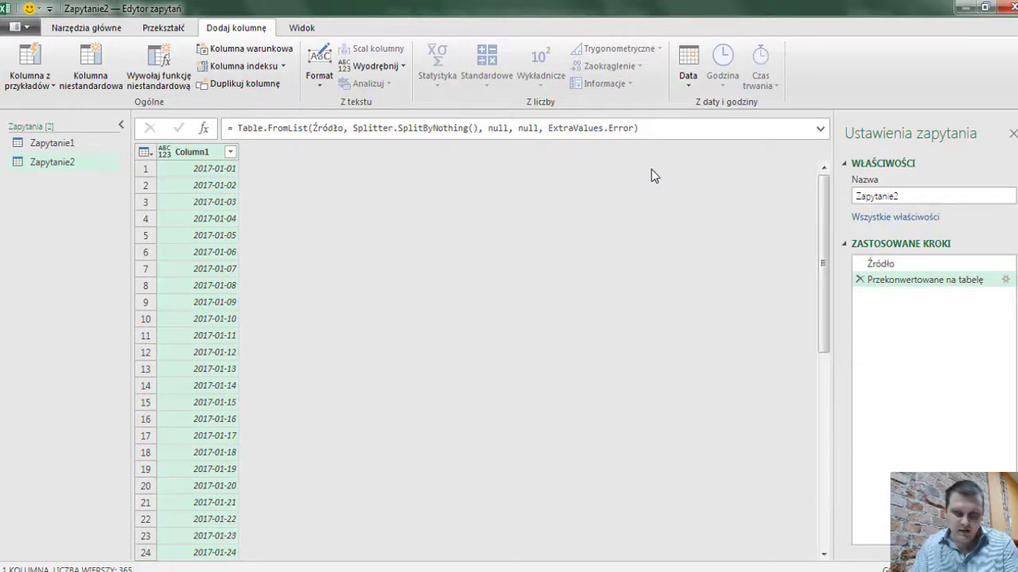
Select Table.FromList in the formula and switch to its documentation in Firefox
double_click(497, 128)
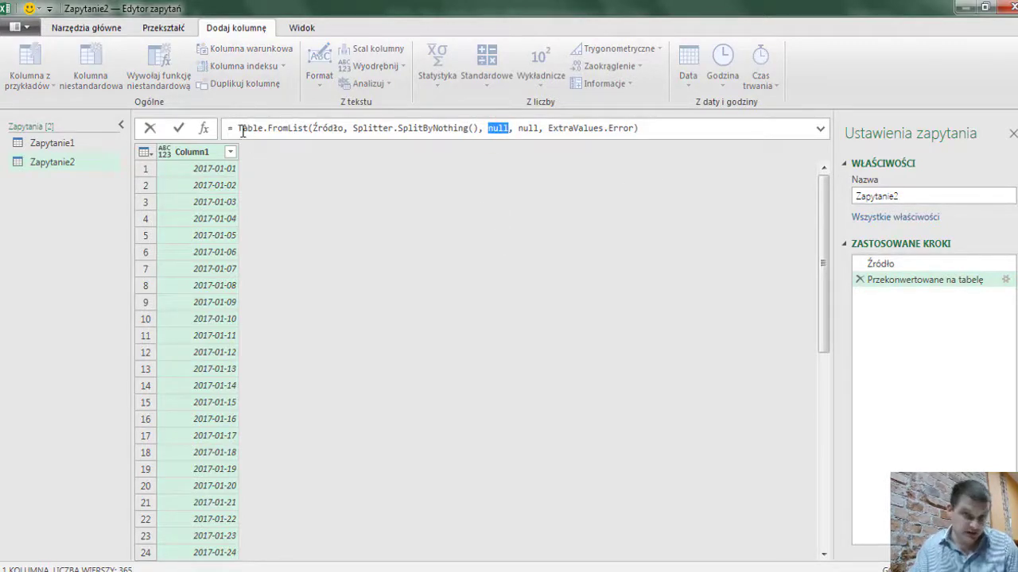
left_click_drag(238, 129, 300, 133)
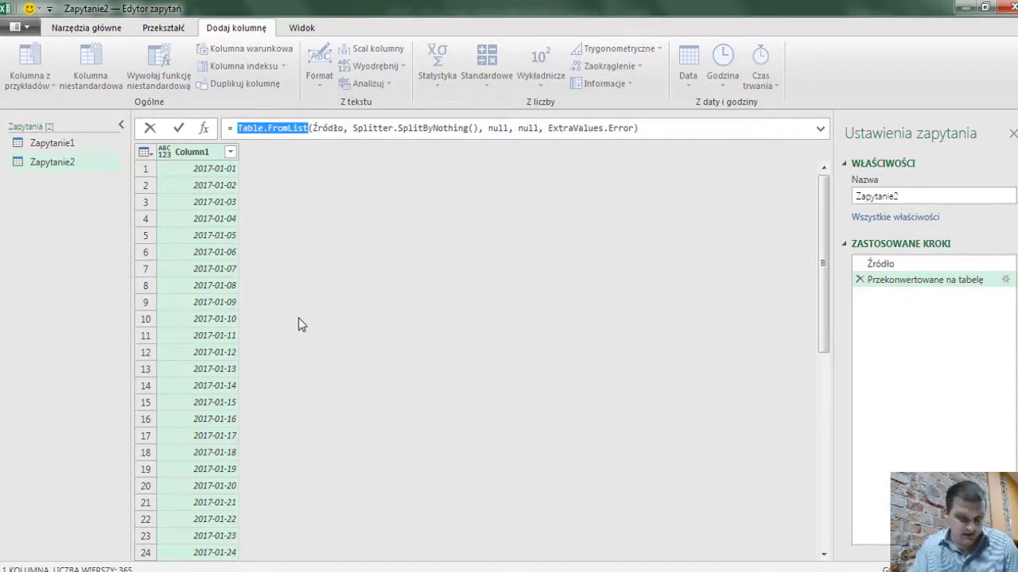
key("alt+Tab")
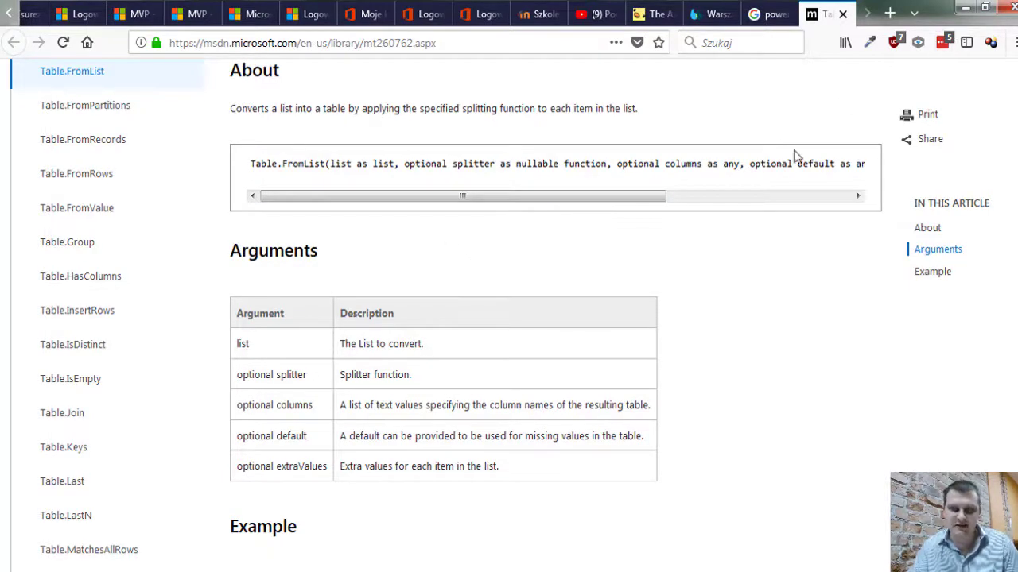
Highlight the optional columns argument in the Table.FromList docs, then return to Power Query
left_click_drag(251, 406, 314, 406)
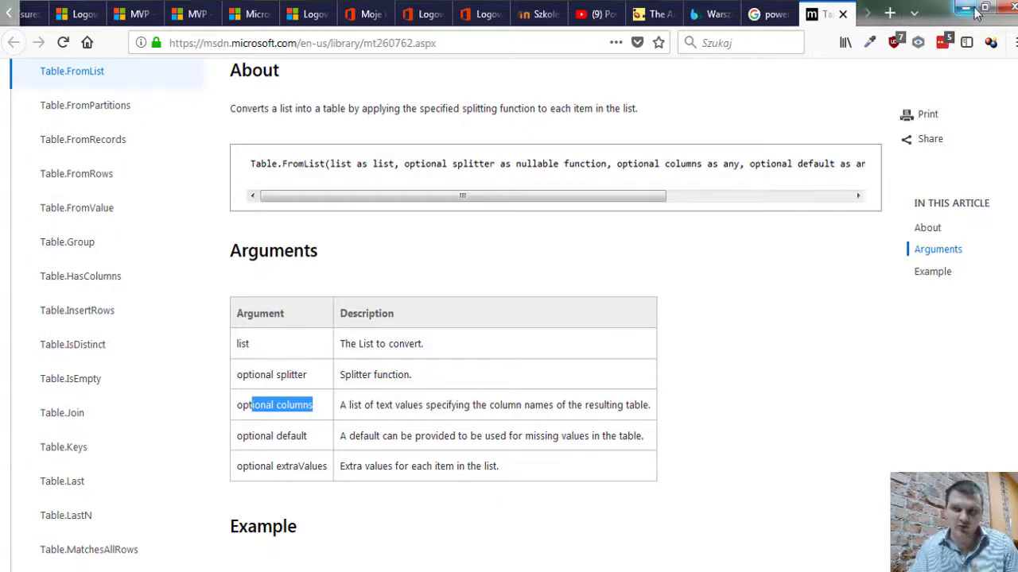
key("alt+Tab")
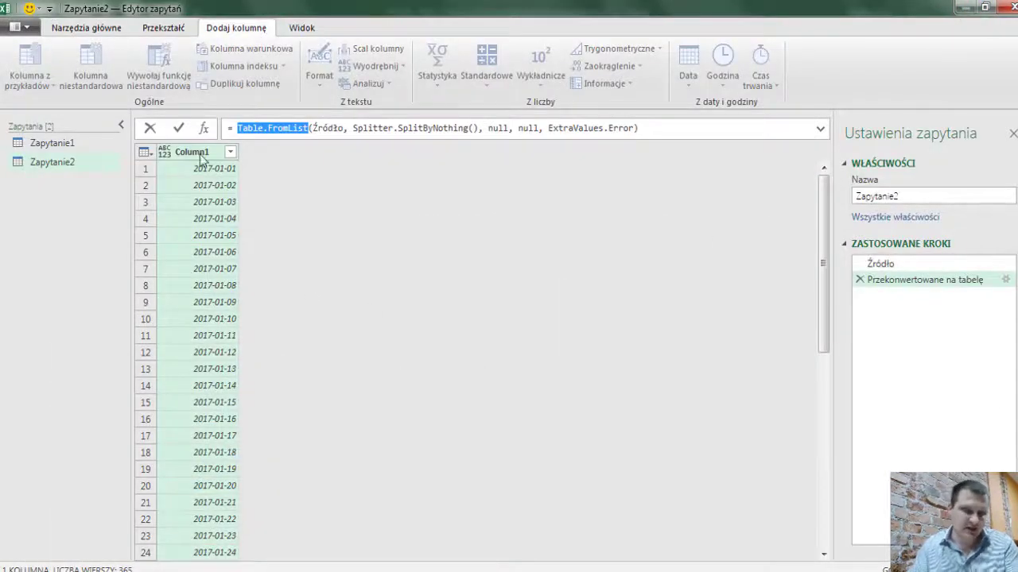
Replace the first null in Table.FromList with {"Data"} so the date column is named Data
double_click(498, 129)
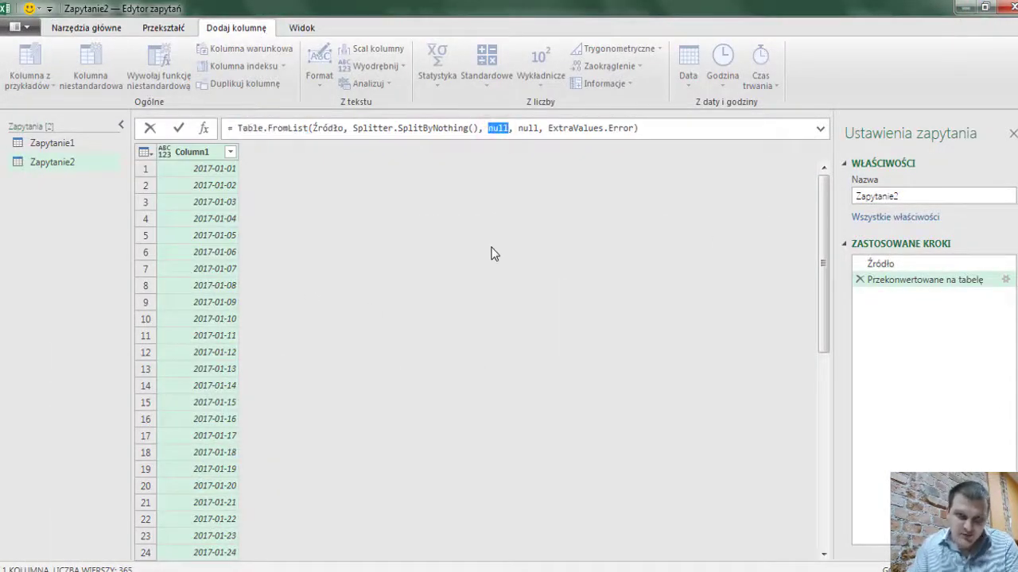
type("{")
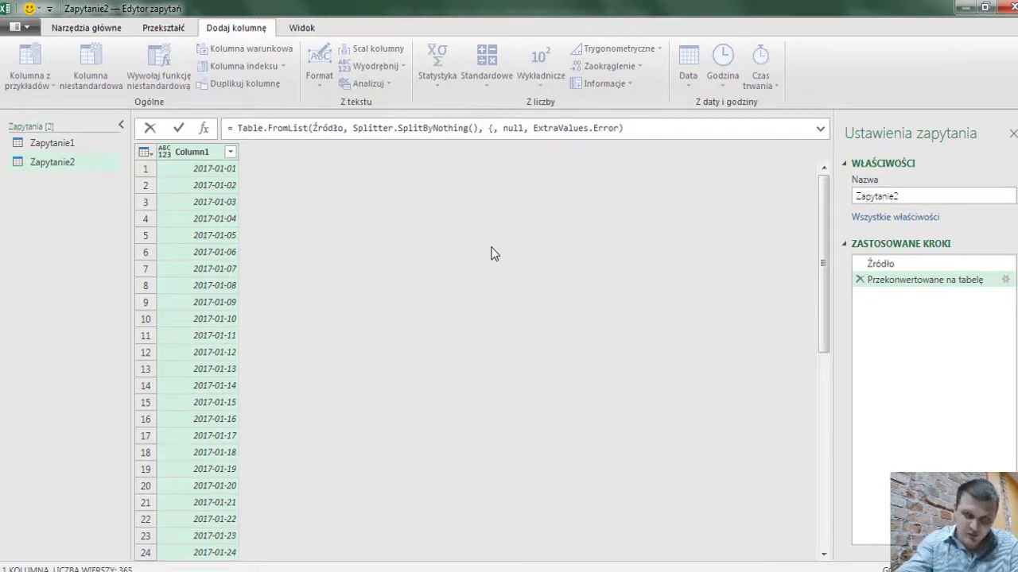
type("\"")
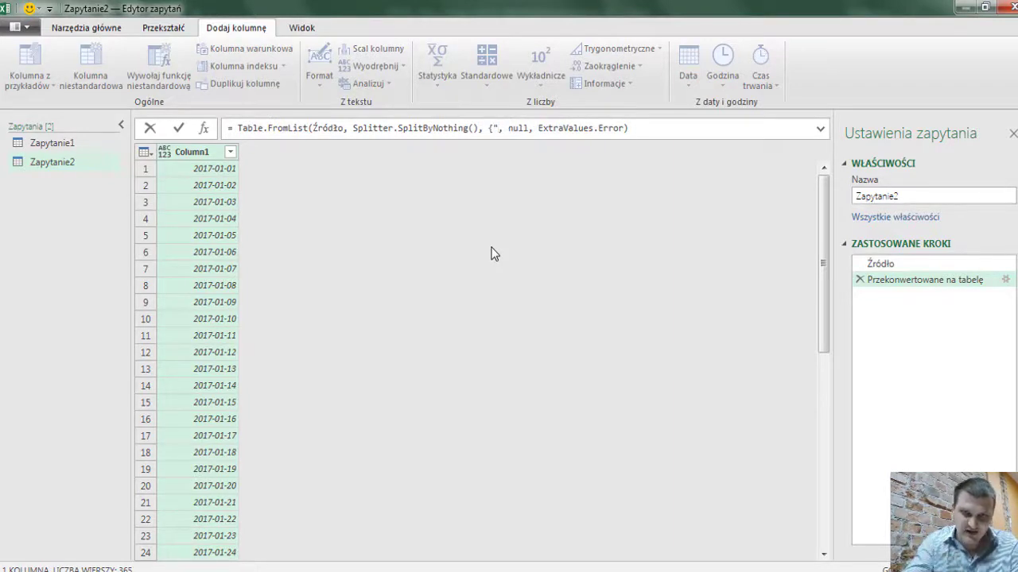
type("Data\"}")
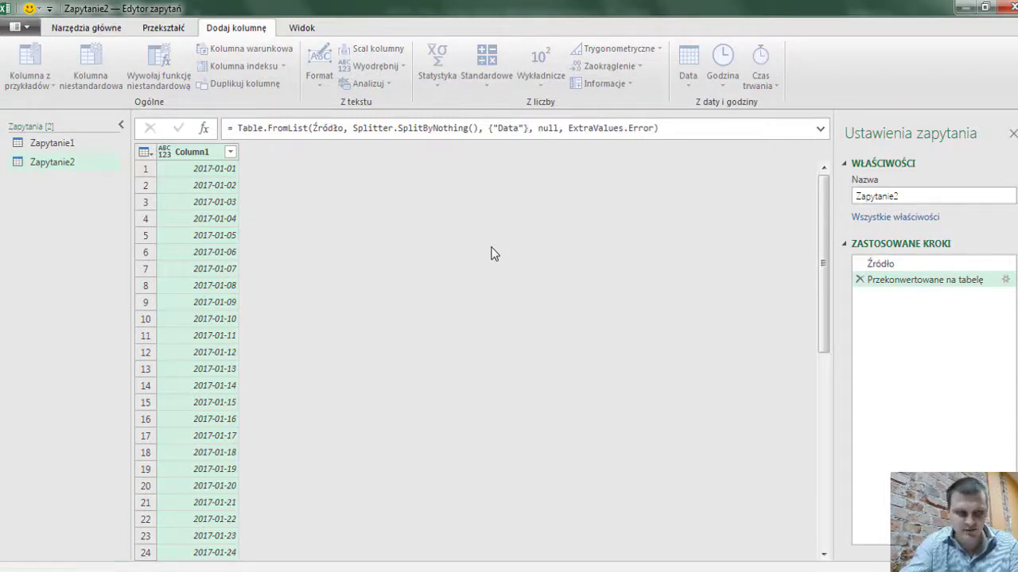
key("Return")
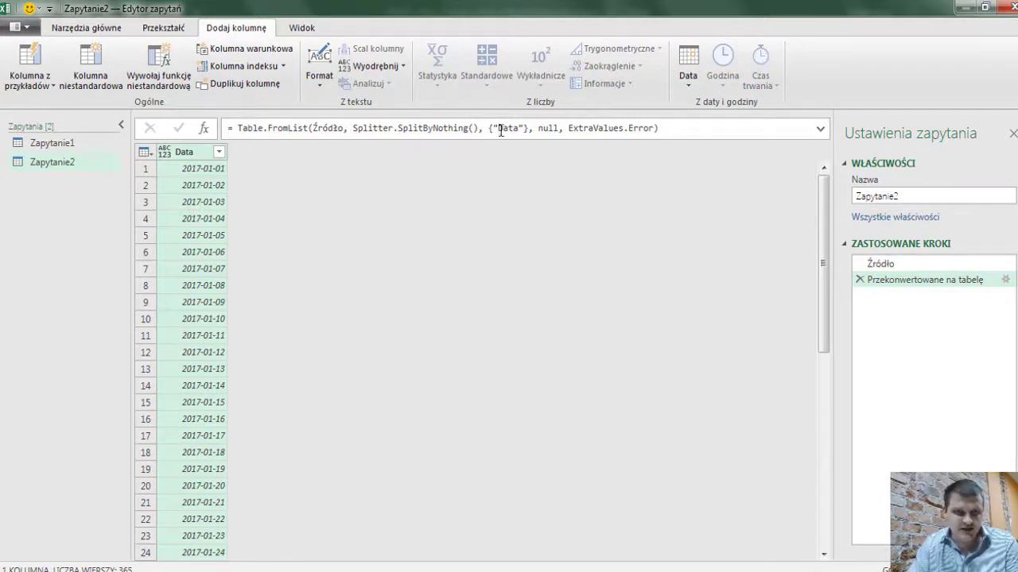
left_click(193, 151)
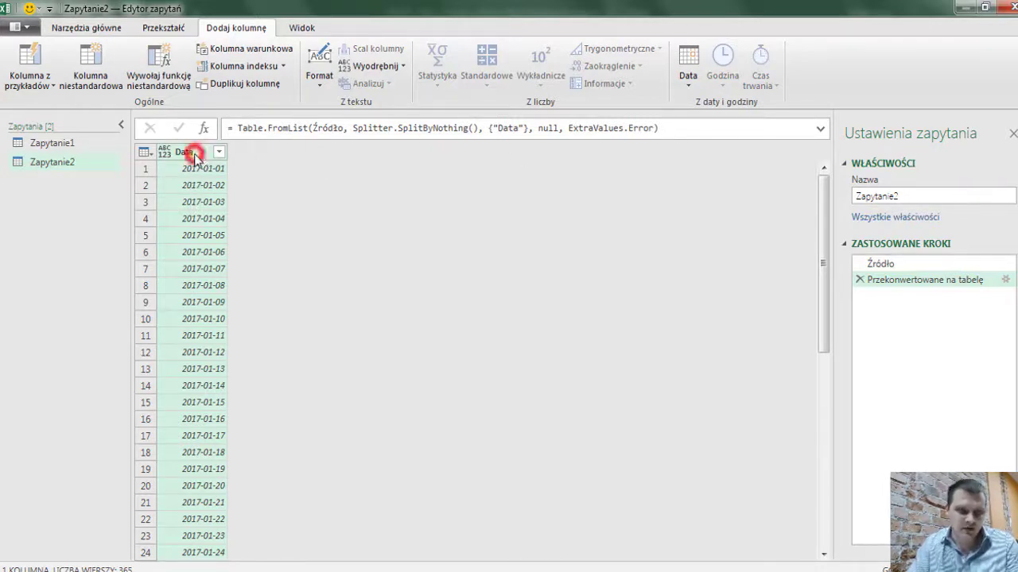
double_click(184, 152)
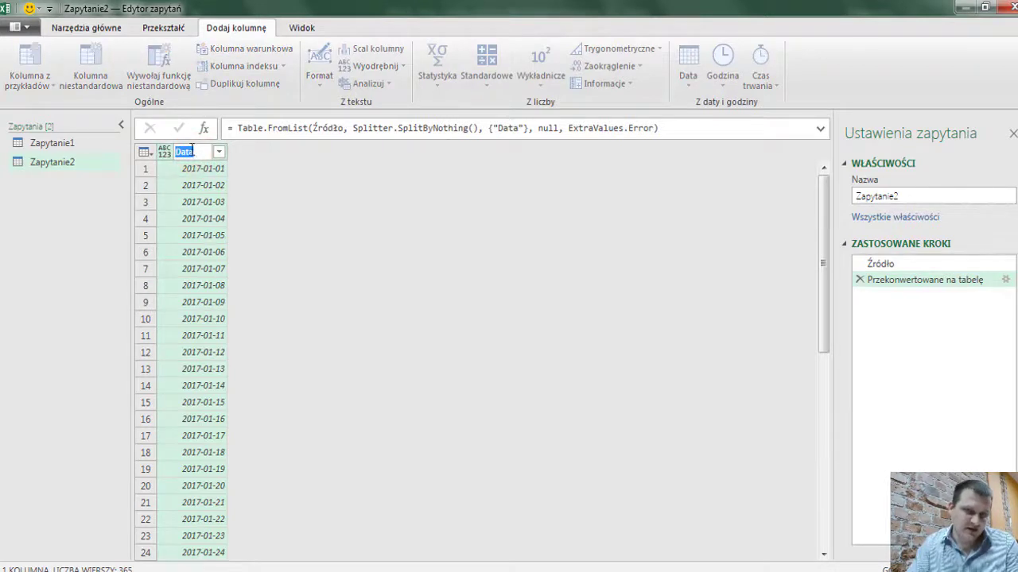
key("Return")
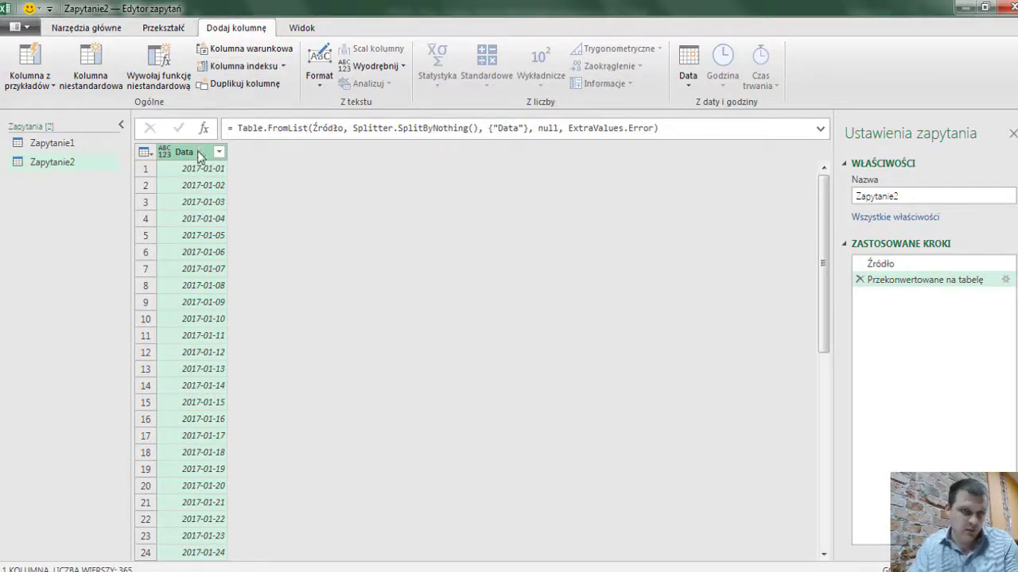
Look through the Data options on Przekształć, then bring up the Data options under Dodaj kolumnę
left_click(237, 32)
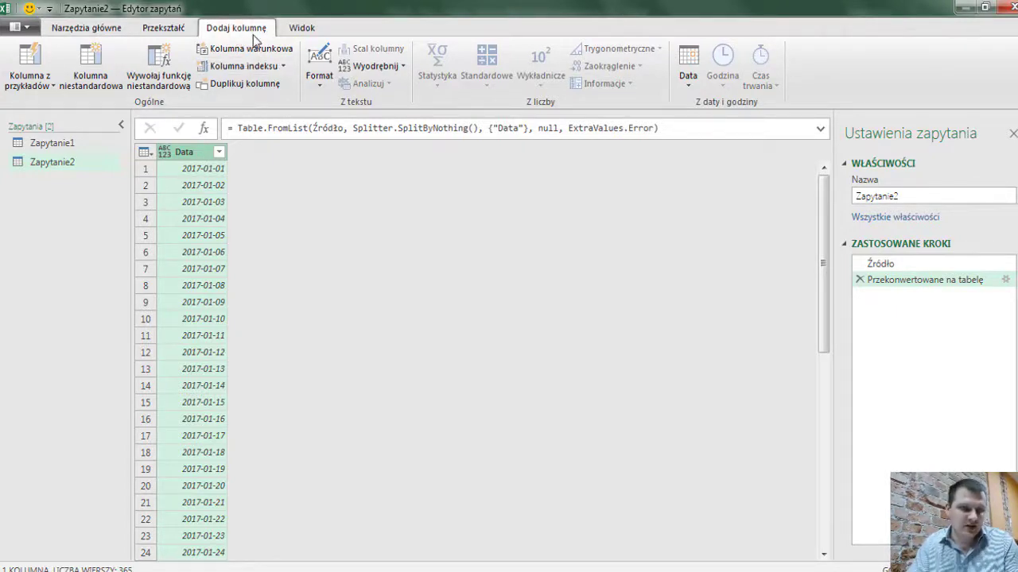
left_click(173, 30)
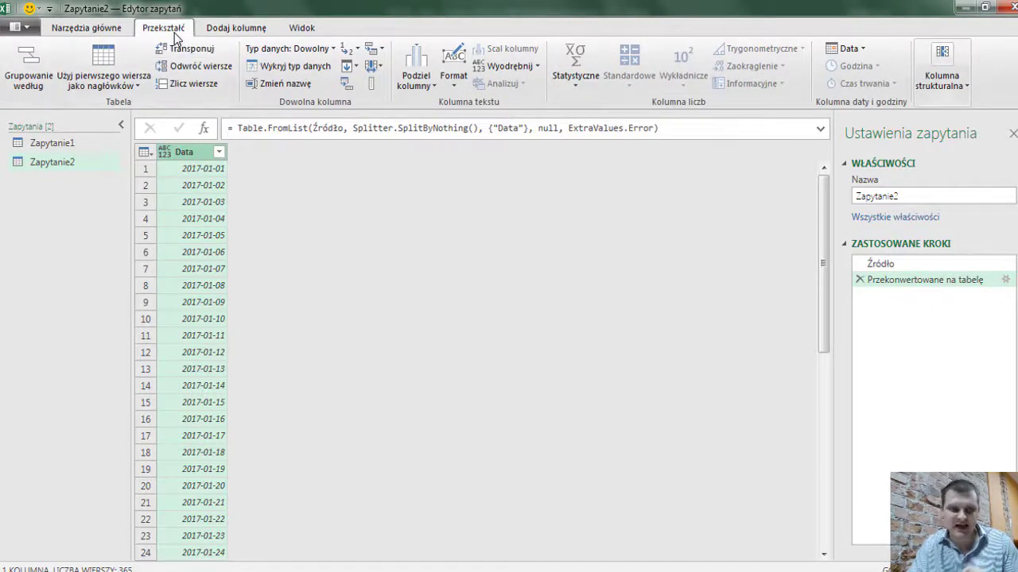
left_click(862, 49)
left_click(301, 12)
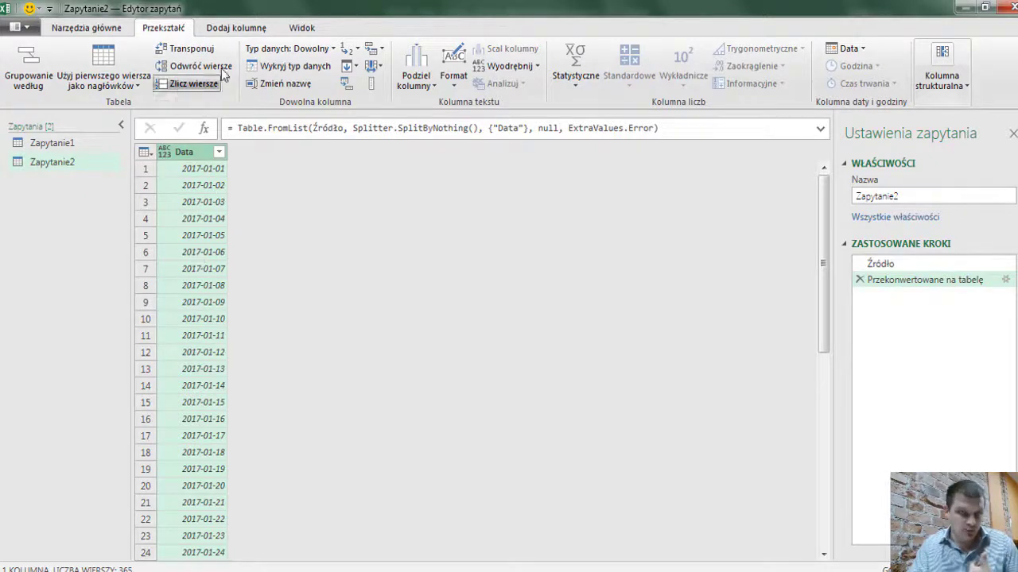
left_click(237, 27)
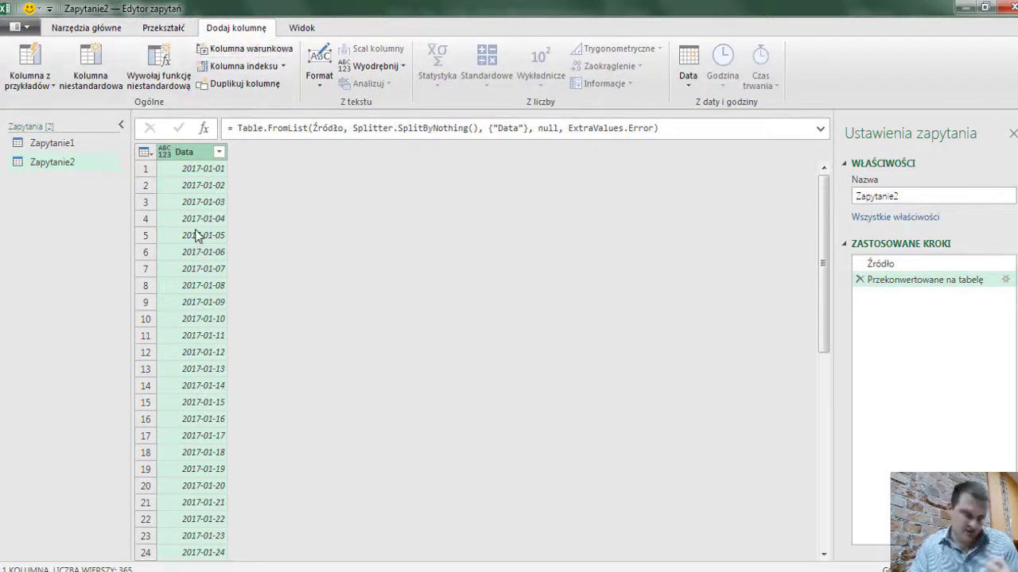
left_click(685, 75)
Add Rok, Miesiąc and Nazwa miesiąca columns derived from the Data dates
left_click(747, 157)
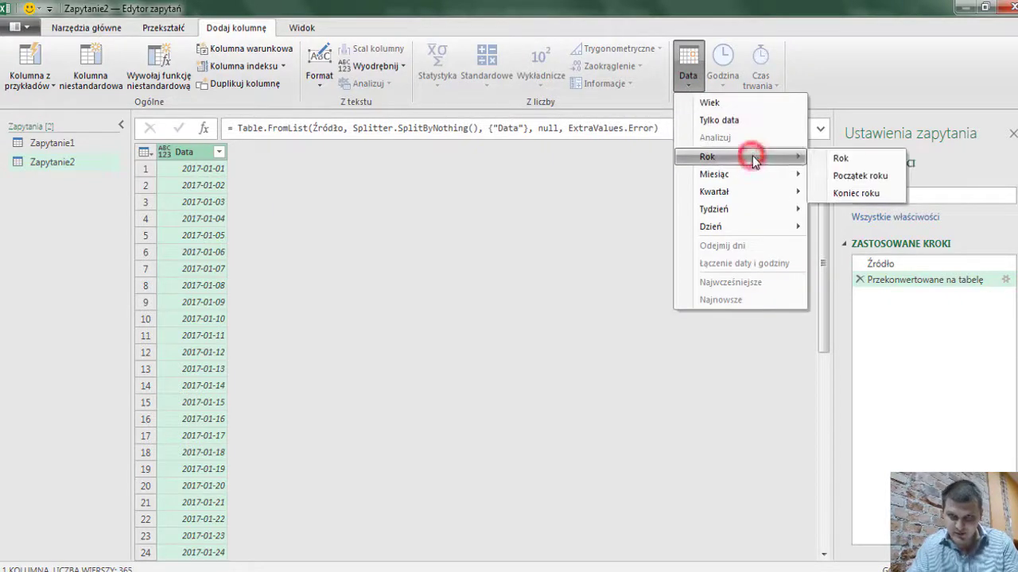
left_click(843, 159)
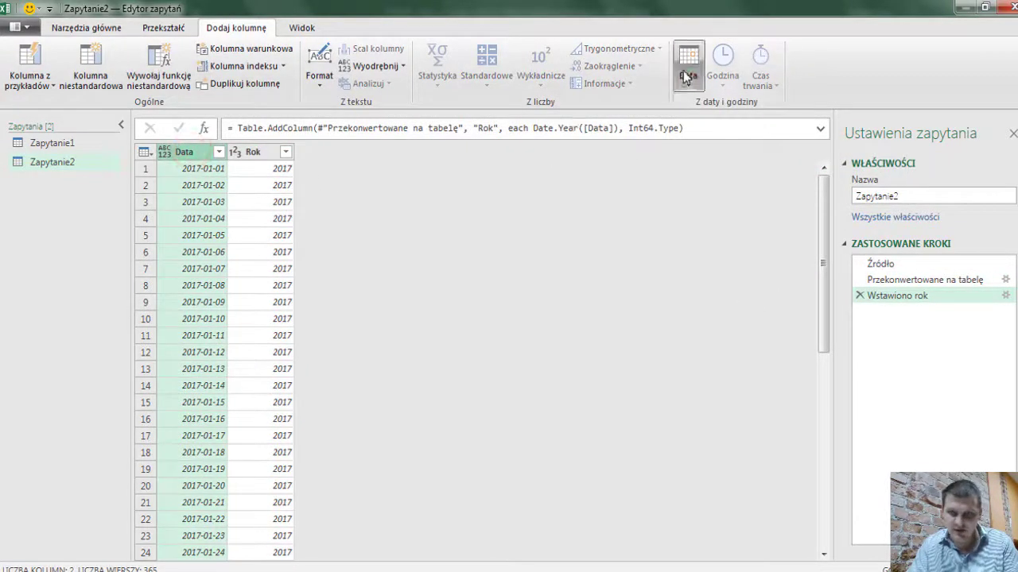
left_click(685, 75)
mouse_move(755, 177)
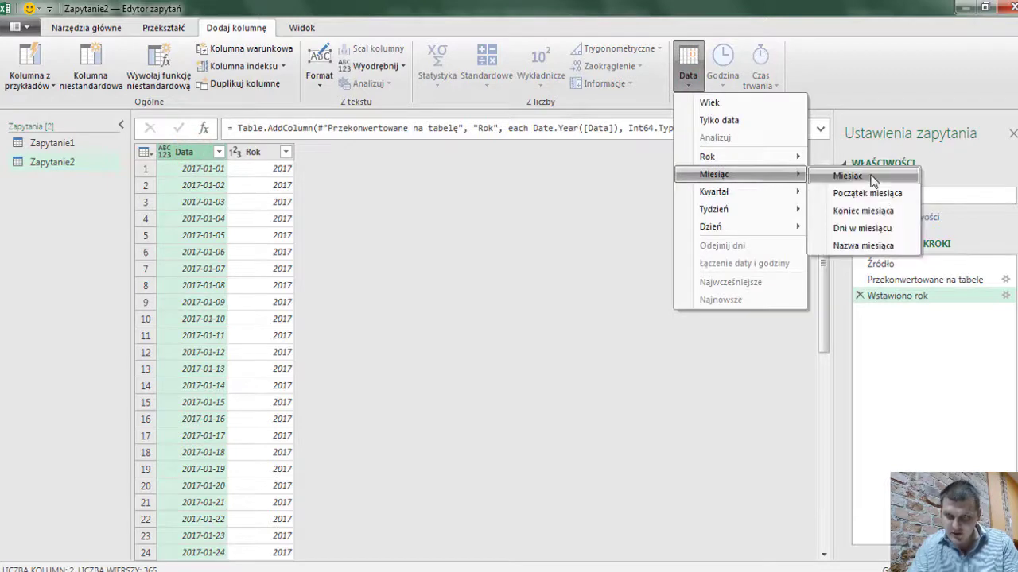
left_click(872, 176)
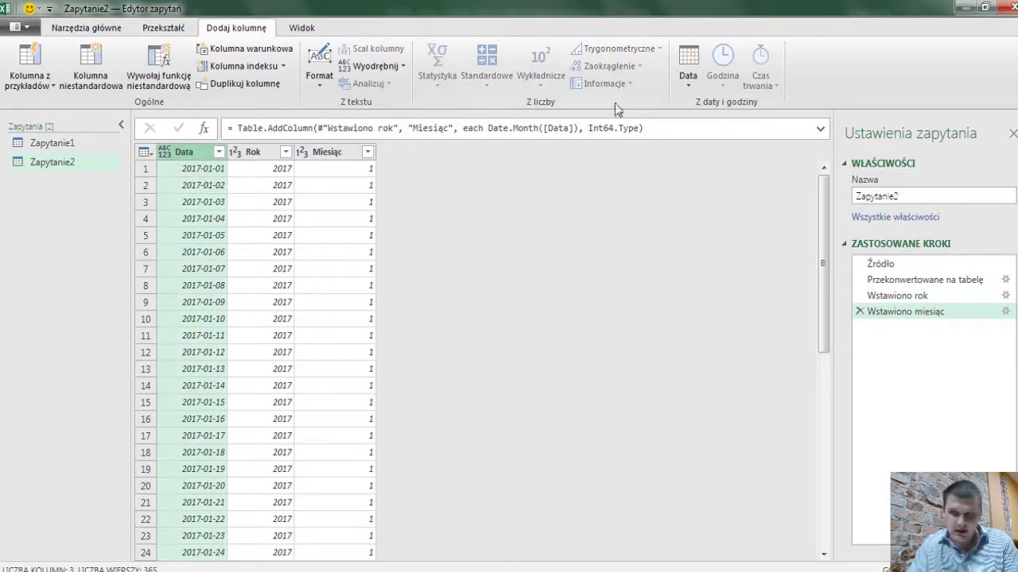
left_click(687, 71)
mouse_move(739, 174)
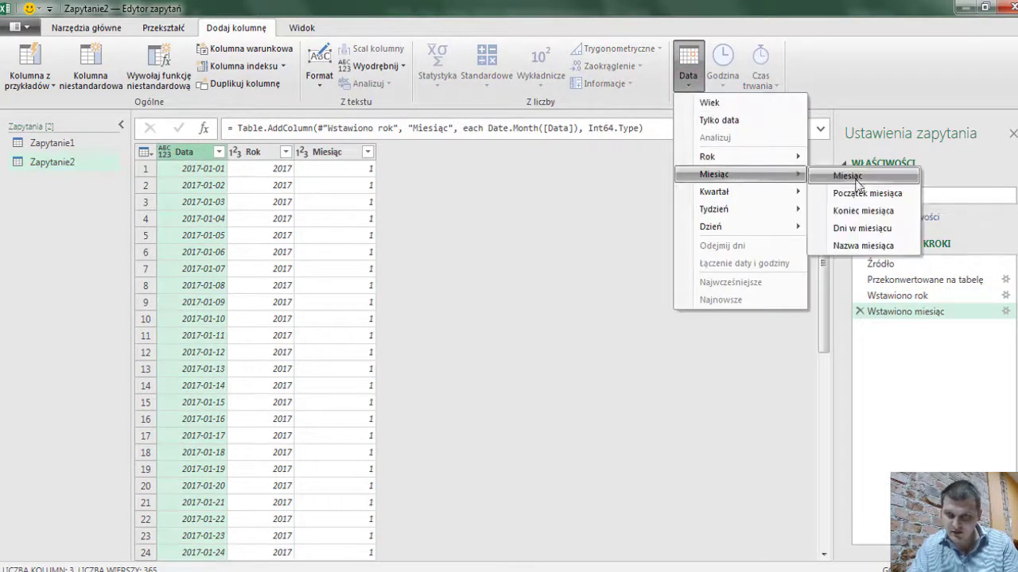
left_click(866, 246)
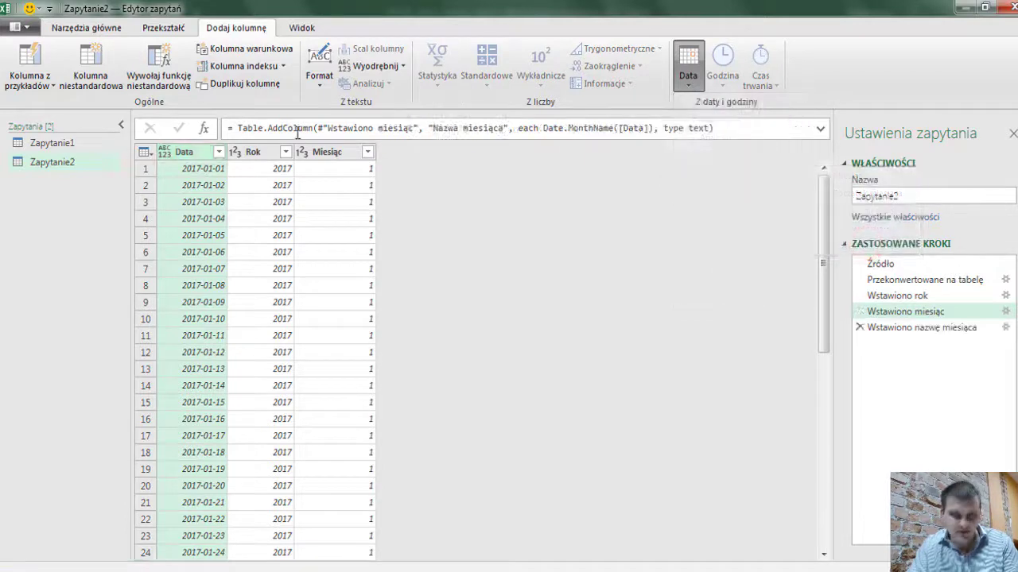
With the Data column selected, add Dzień and Nazwa dnia columns
left_click(193, 152)
left_click(687, 65)
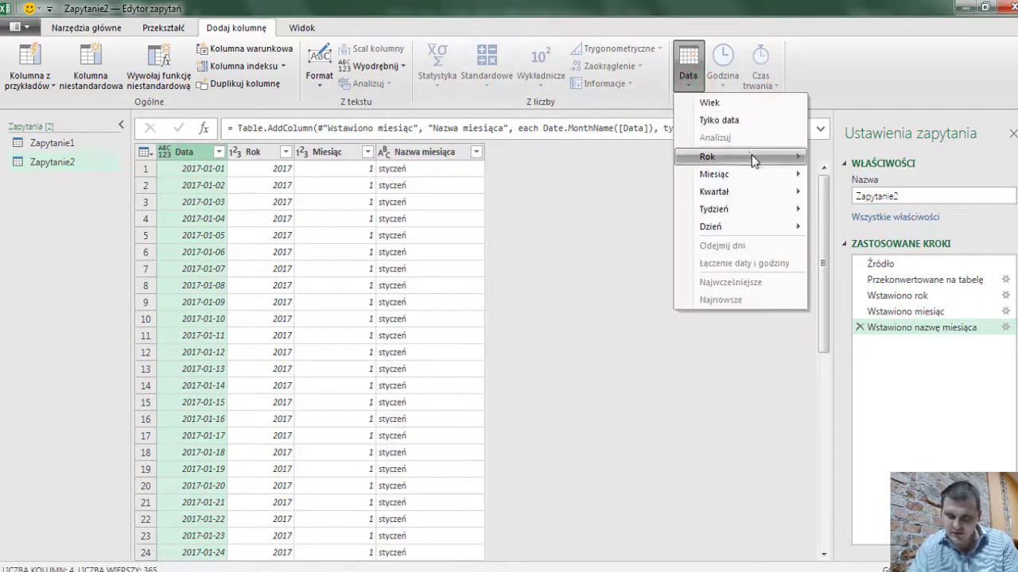
mouse_move(781, 227)
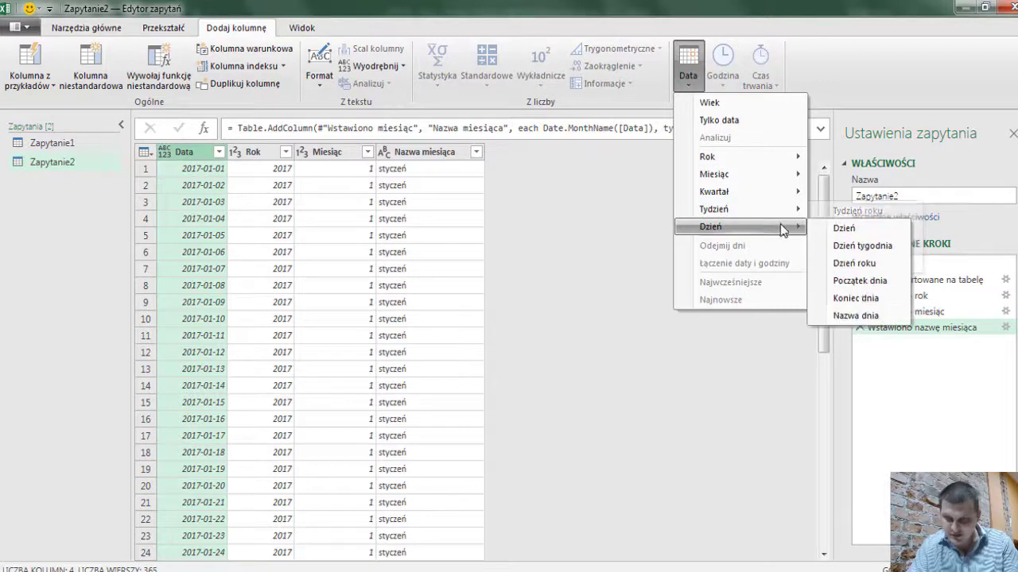
left_click(844, 229)
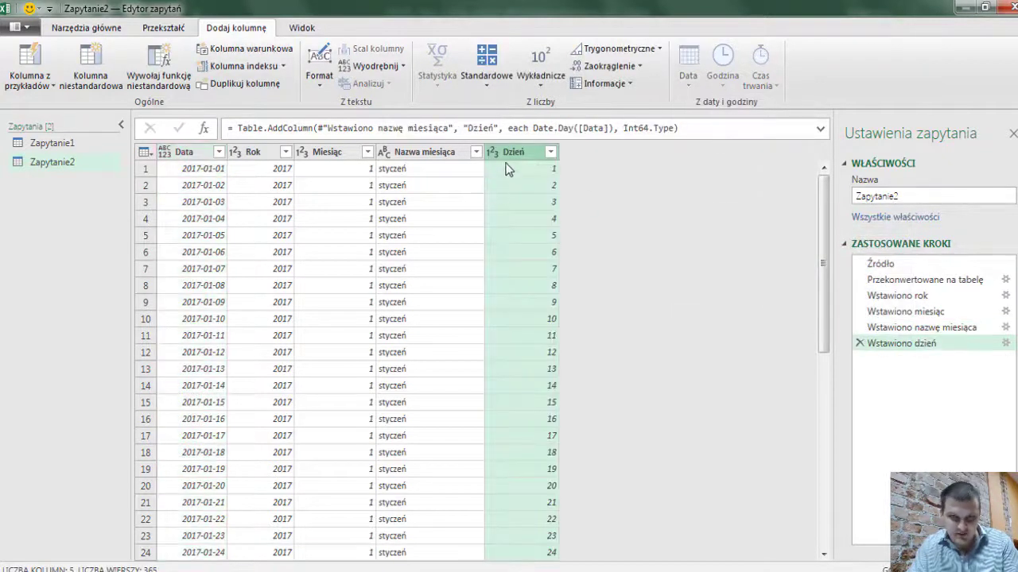
left_click(183, 152)
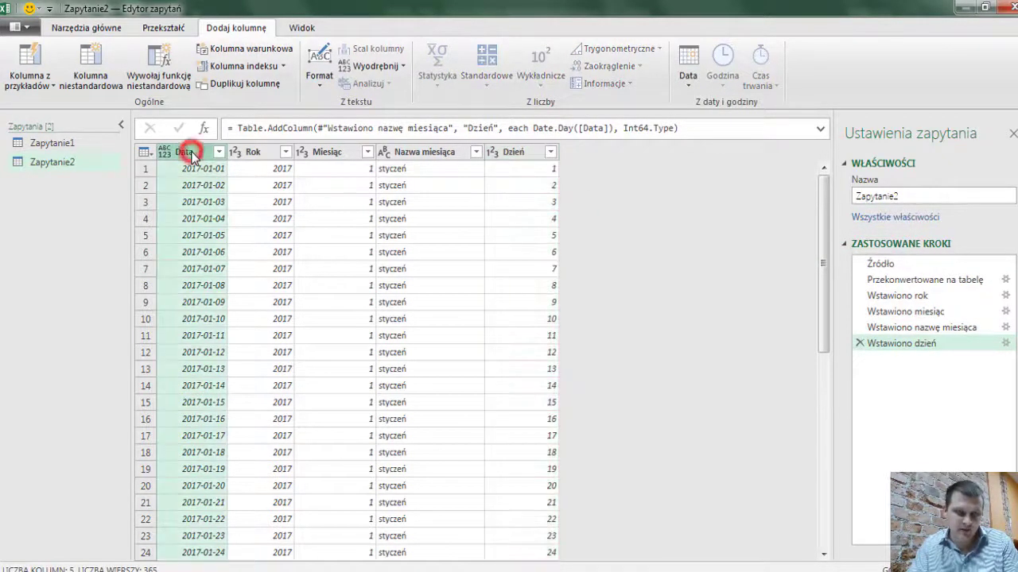
left_click(689, 73)
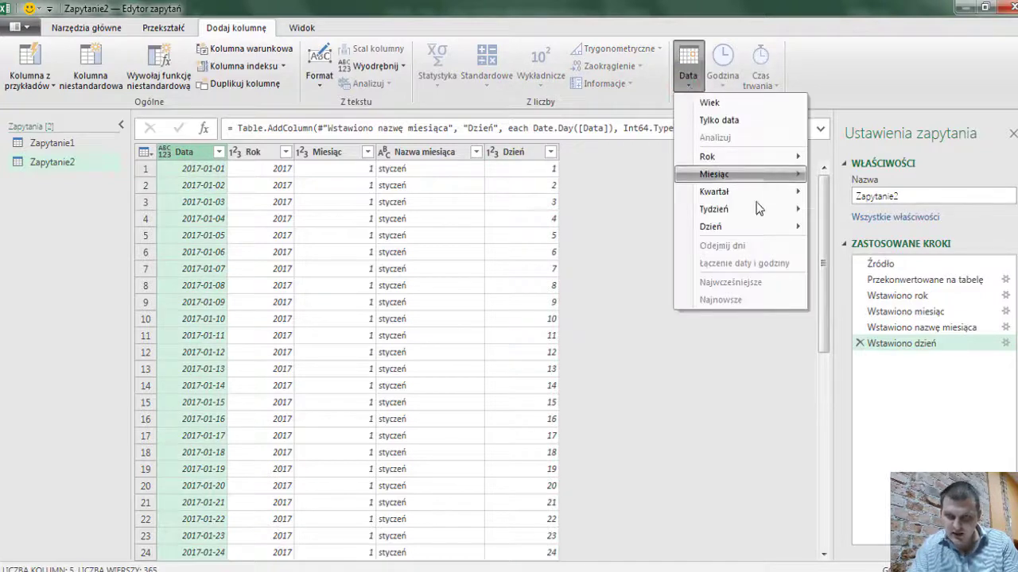
mouse_move(767, 231)
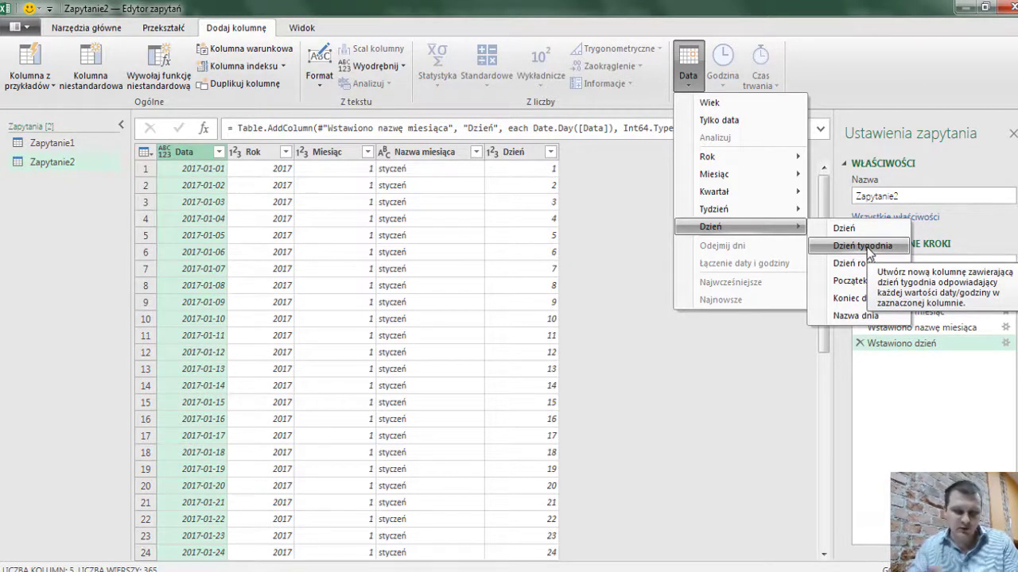
left_click(856, 317)
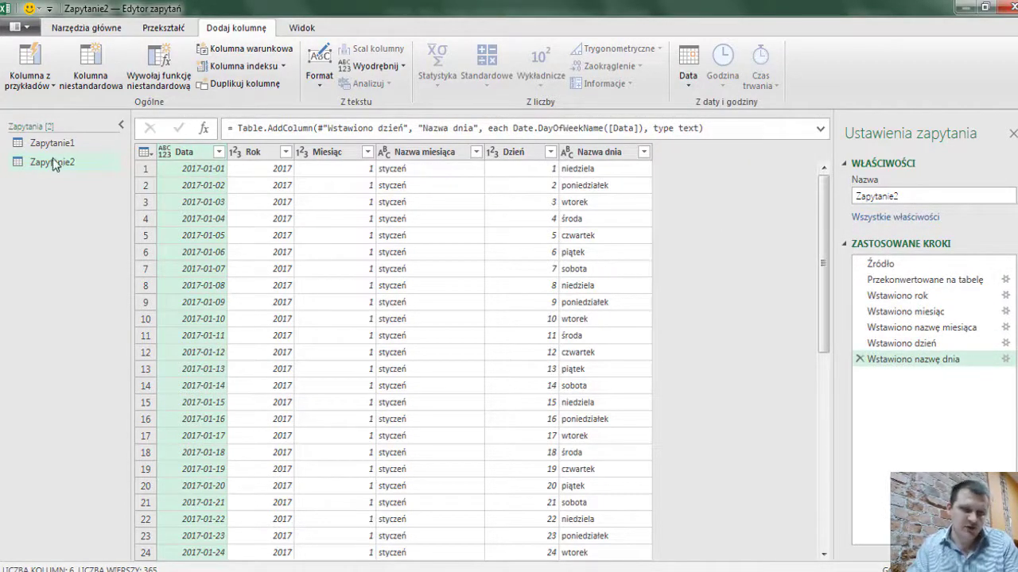
Rename the query from Zapytanie2 to Kalendarz
double_click(908, 195)
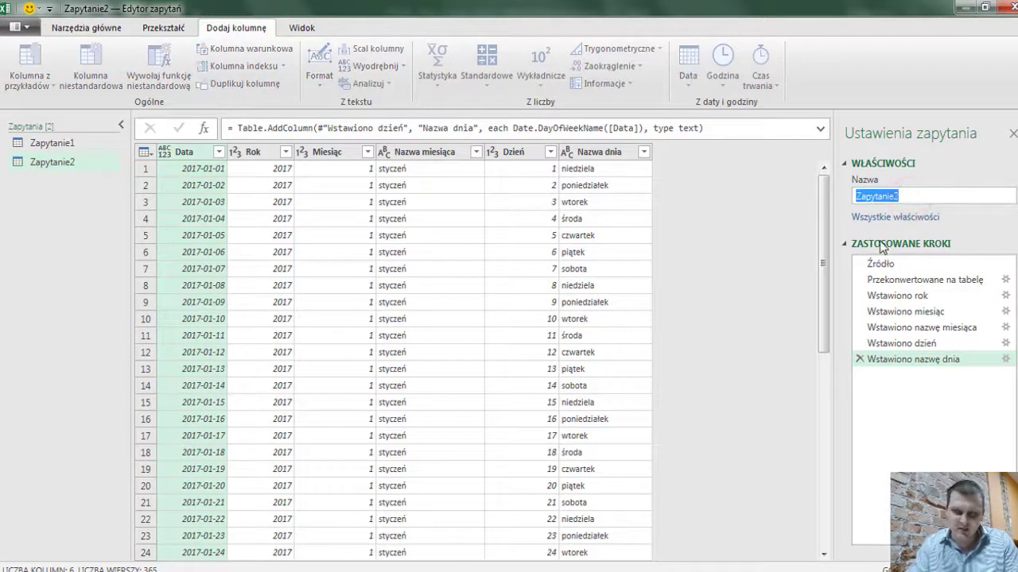
type("k")
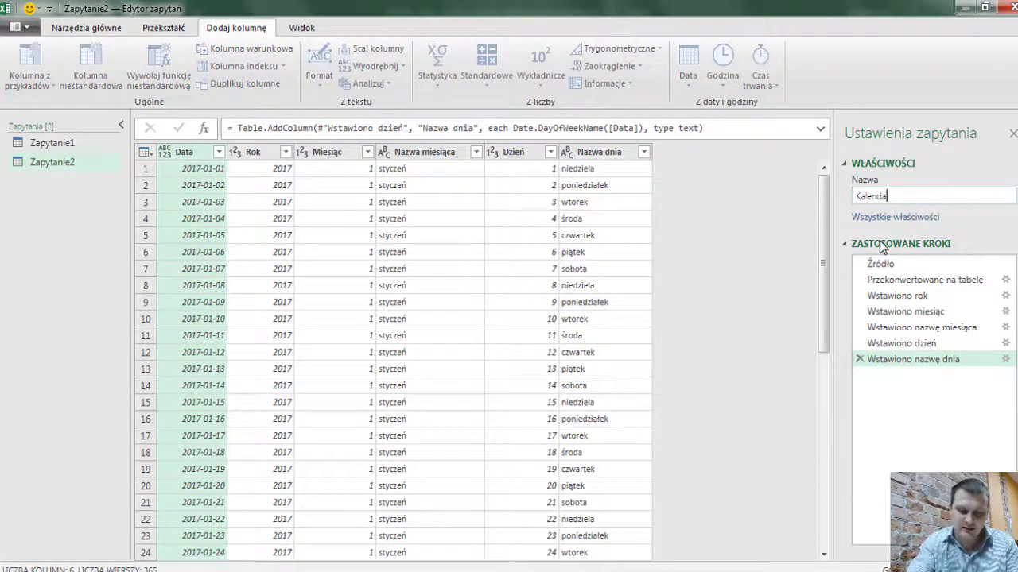
key("Return")
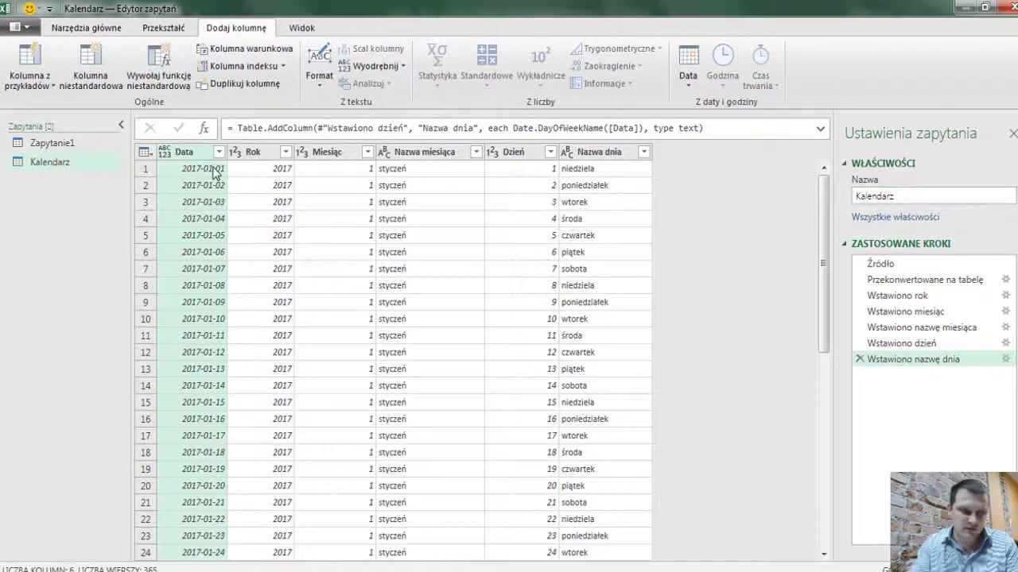
Choose Zamknij i załaduj do from Narzędzia główne to close the editor
left_click(85, 27)
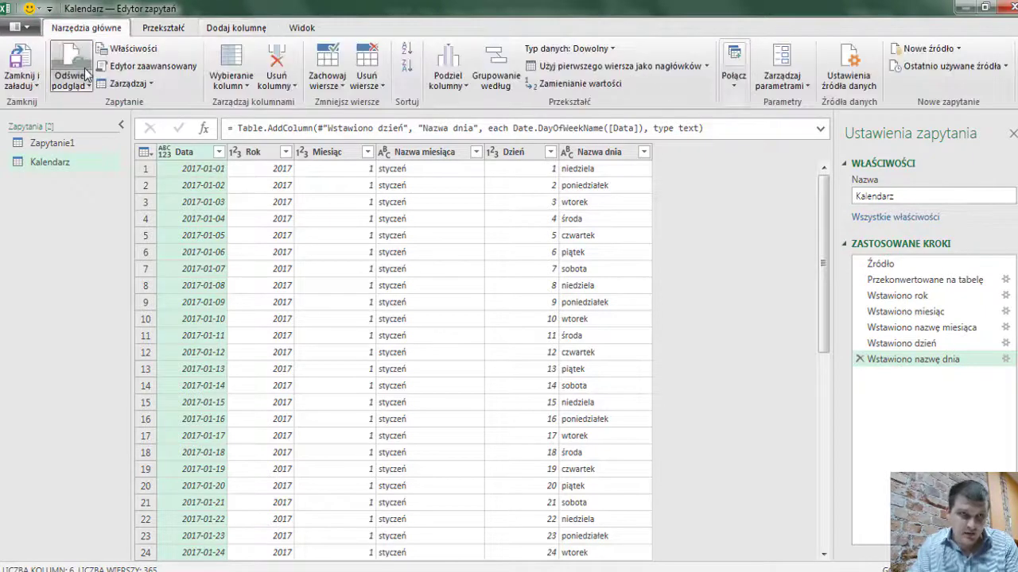
left_click(35, 86)
left_click(85, 123)
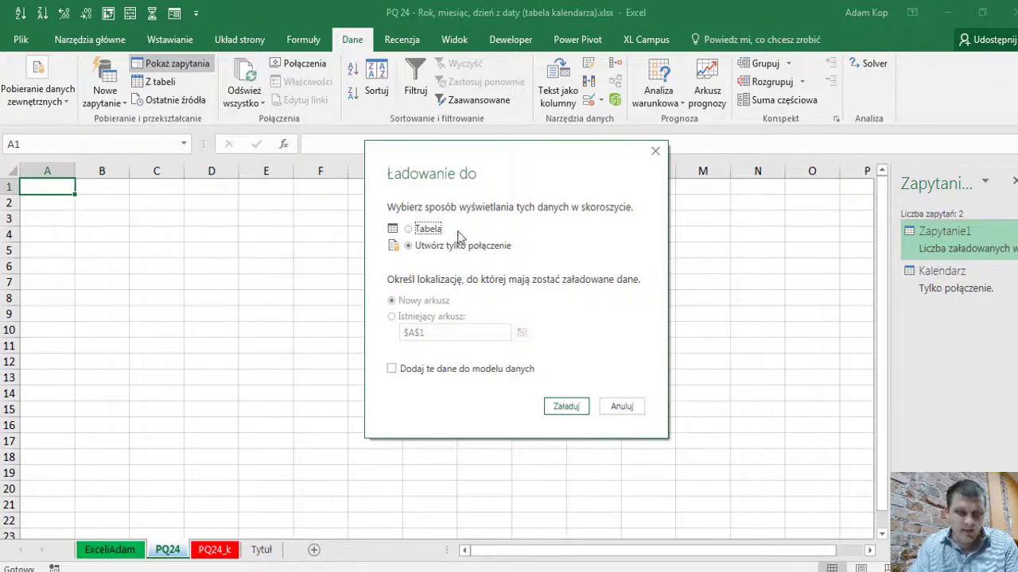
Load Kalendarz as a Tabela into the existing sheet, then show the Zapytanie tab
left_click(422, 229)
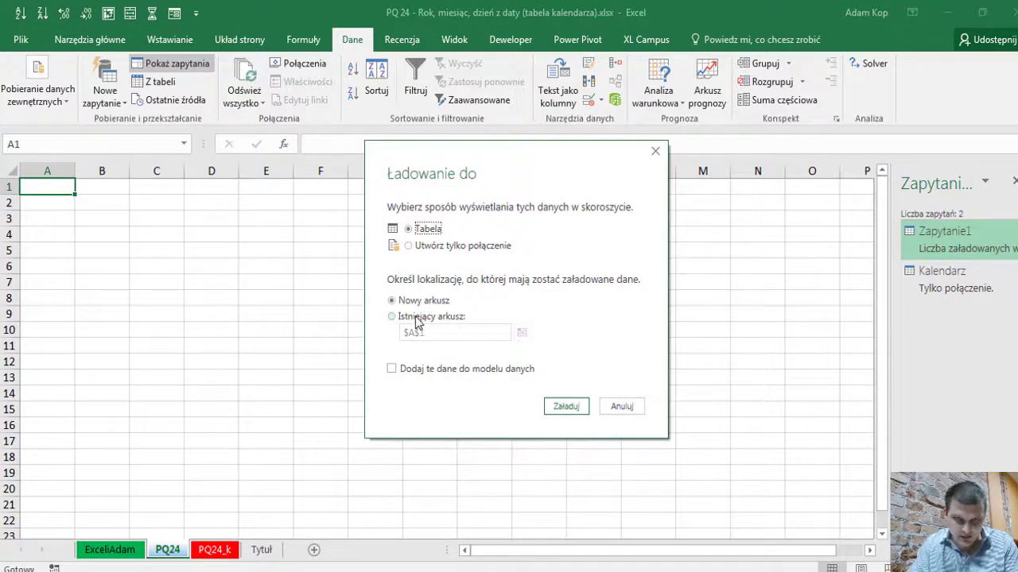
left_click(418, 318)
left_click(583, 411)
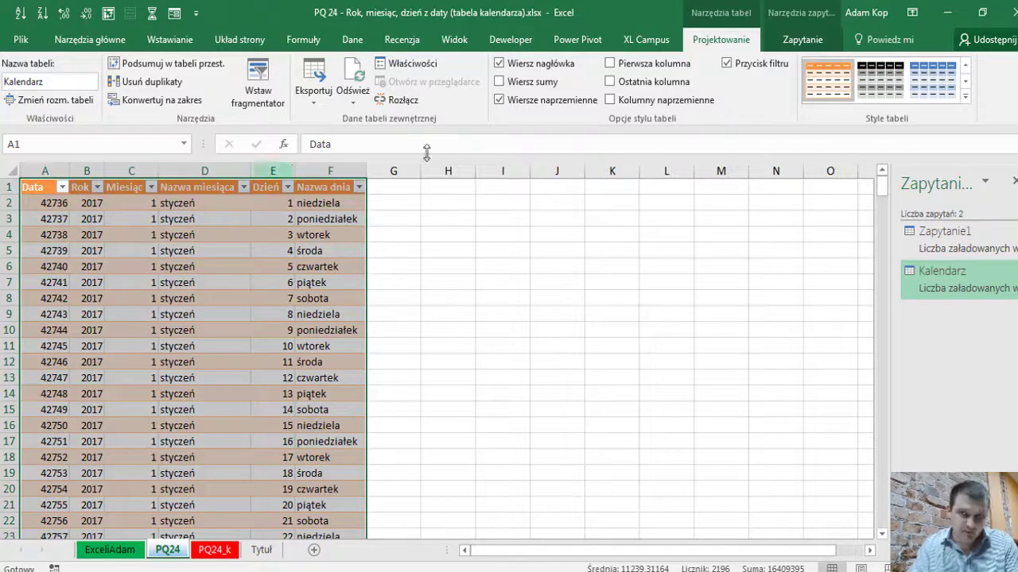
left_click(787, 39)
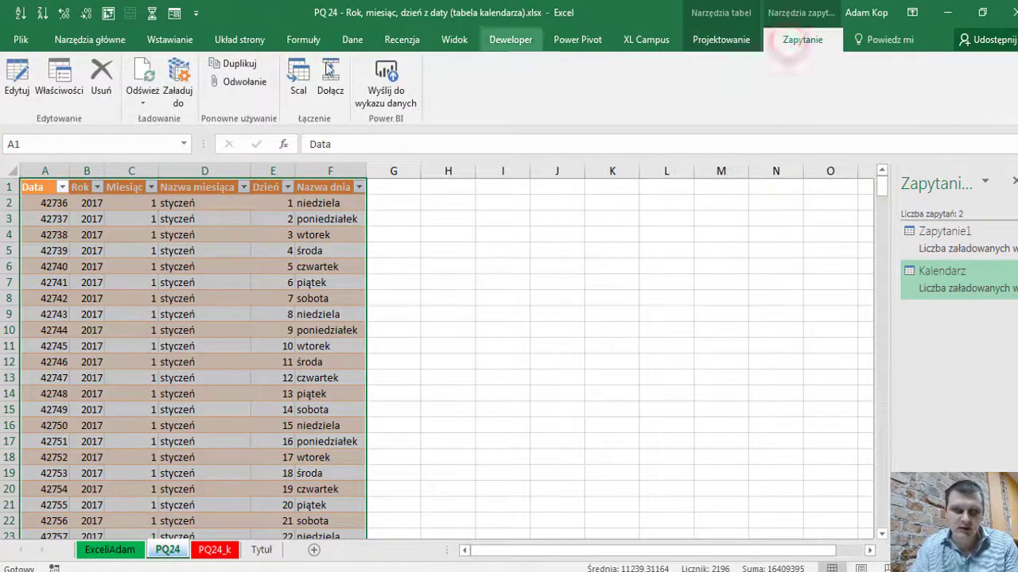
Edit Kalendarz, change the Data column type to Data, and reload it
left_click(18, 73)
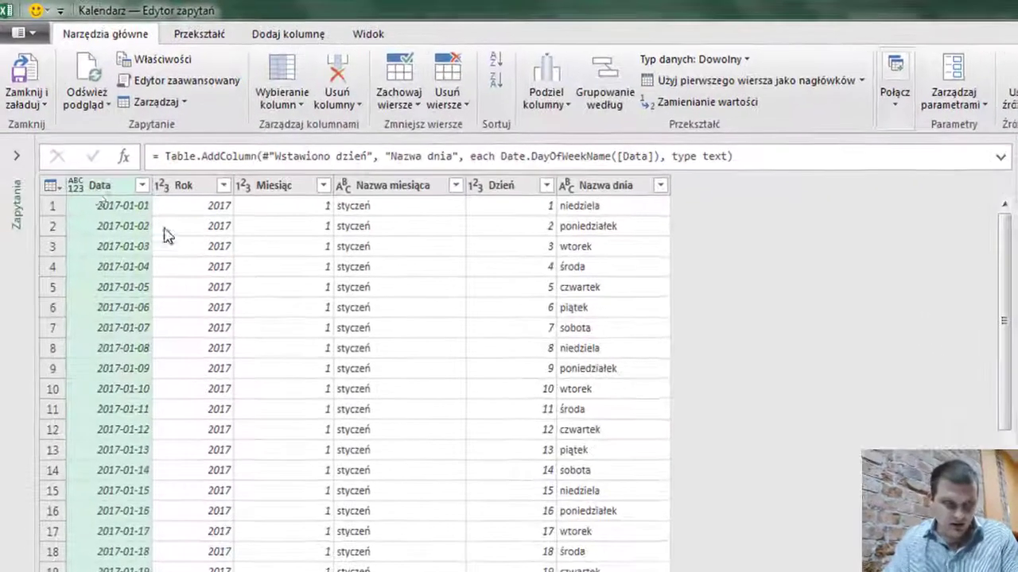
left_click(77, 187)
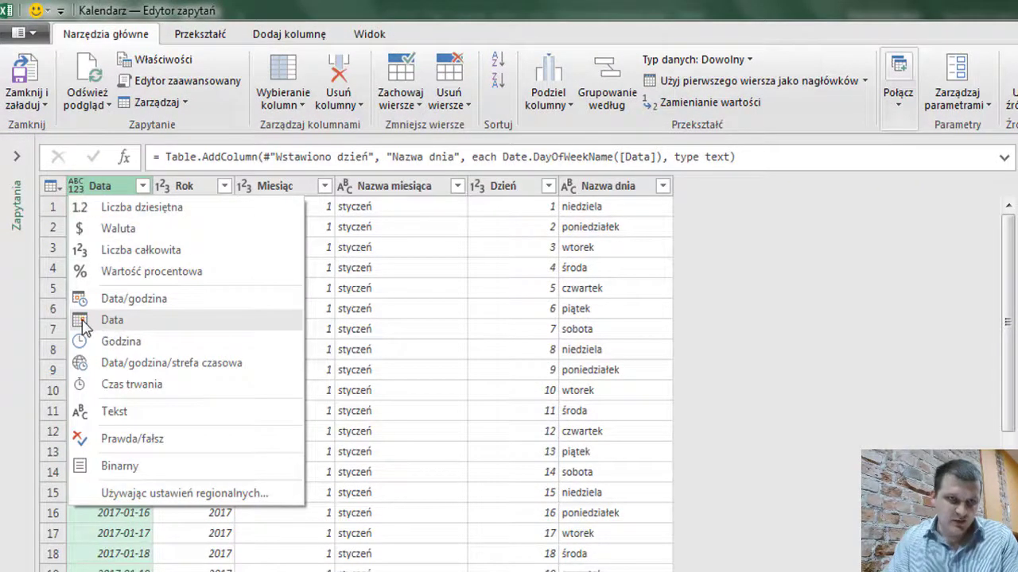
left_click(83, 322)
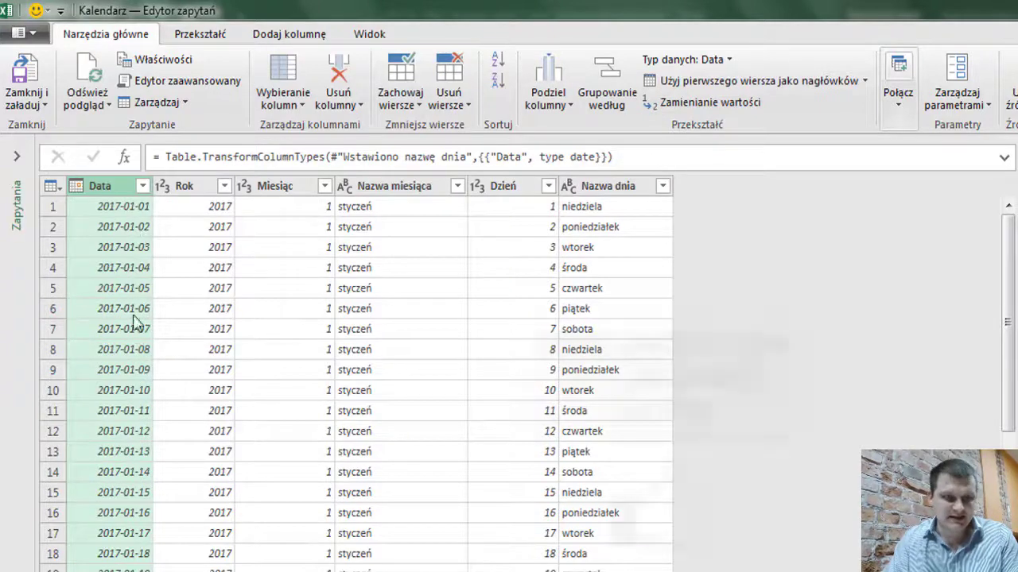
left_click(35, 79)
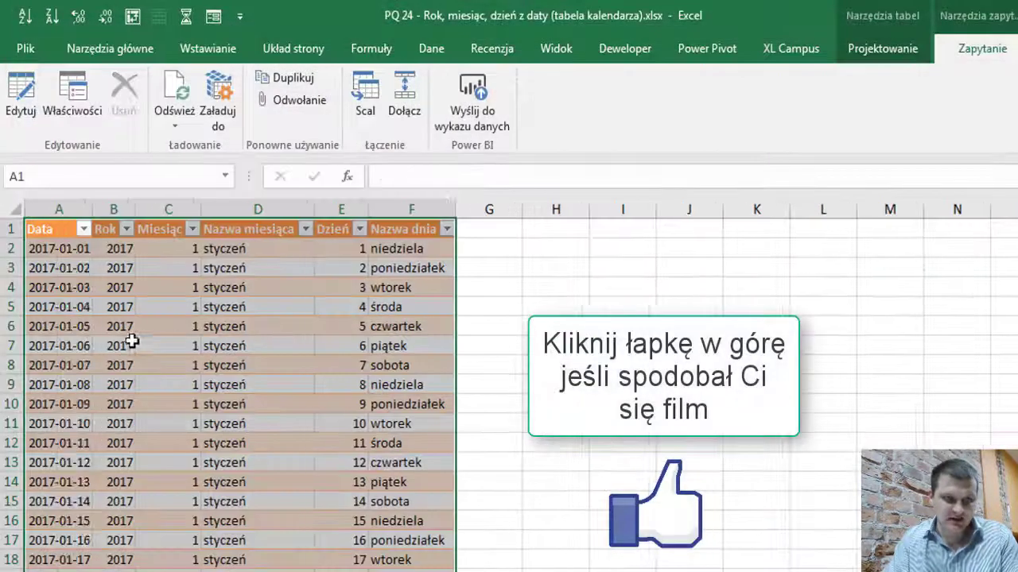
Widen column A so the Data dates fit
left_click_drag(92, 209, 111, 209)
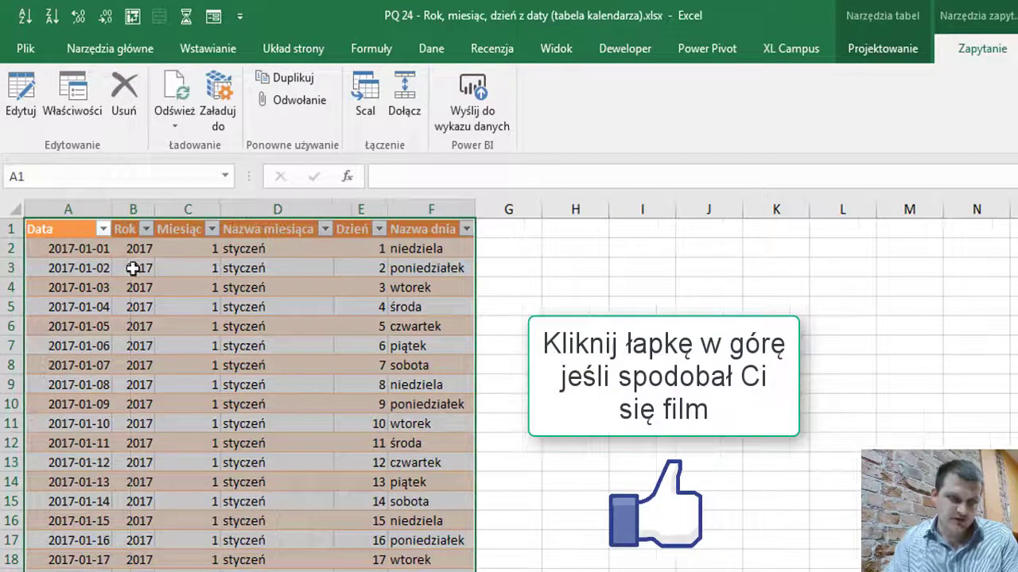